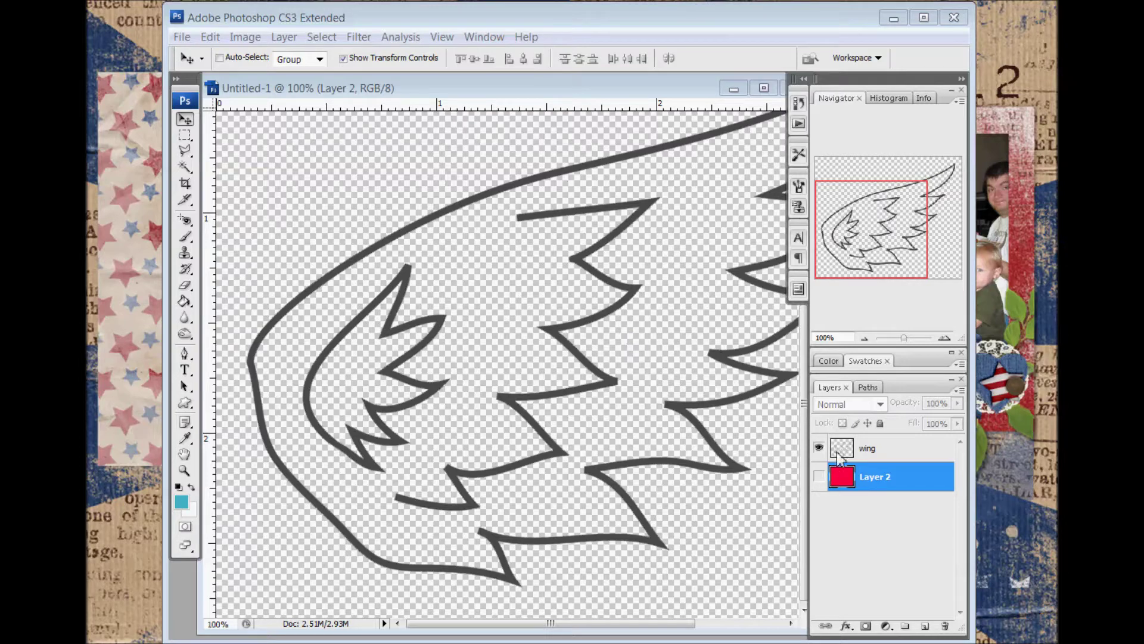
- Show the red Layer 2 behind the wing and, with the wing layer active, set the foreground color to bright green
{"action": "left_click", "coordinate": [819, 478]}
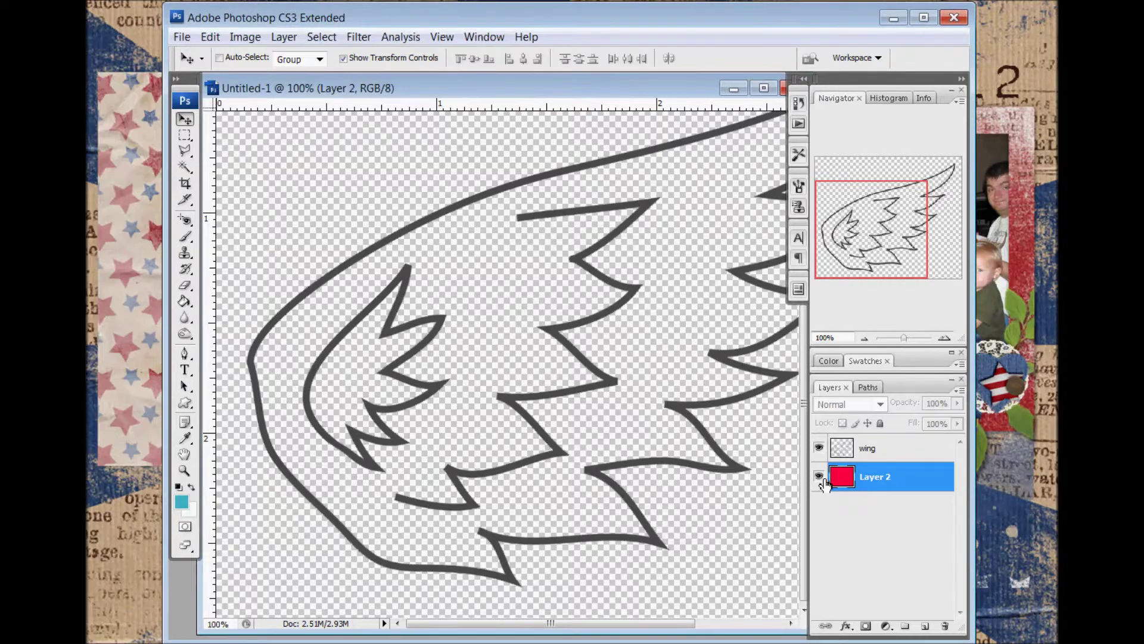
{"action": "left_click", "coordinate": [895, 449]}
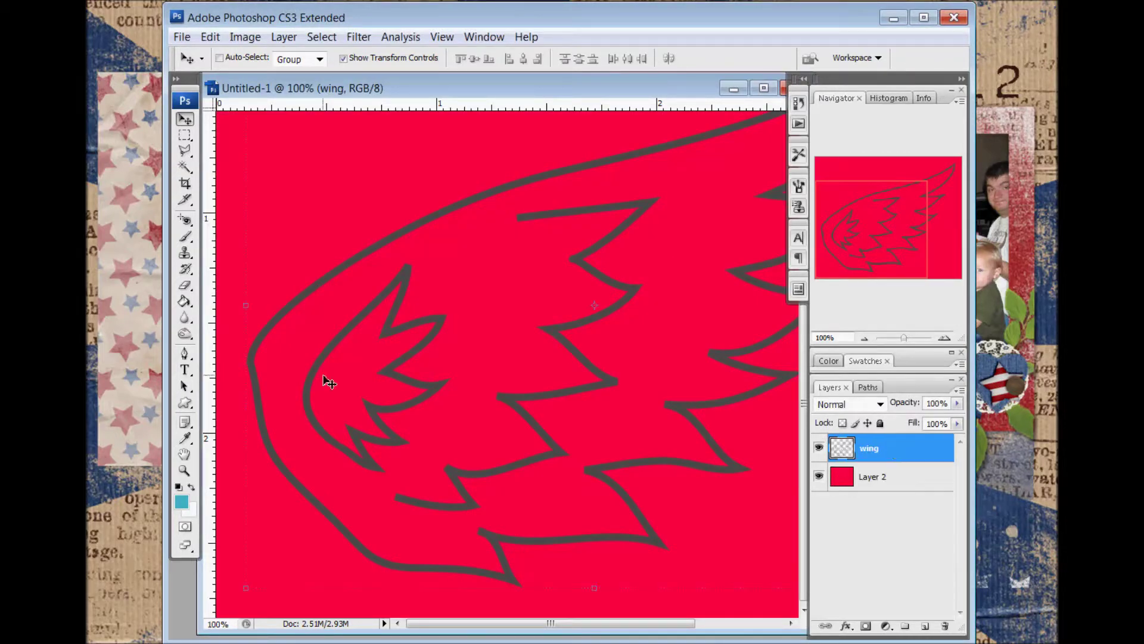
{"action": "left_click", "coordinate": [191, 486]}
{"action": "left_click", "coordinate": [181, 501]}
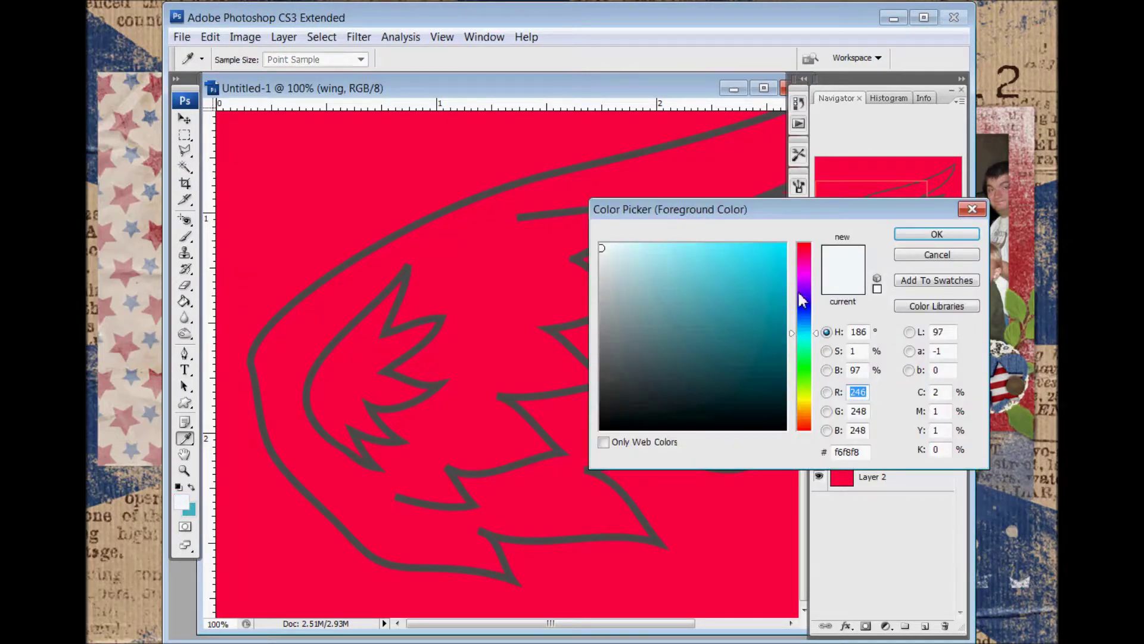
{"action": "left_click_drag", "start_coordinate": [790, 351], "coordinate": [802, 375]}
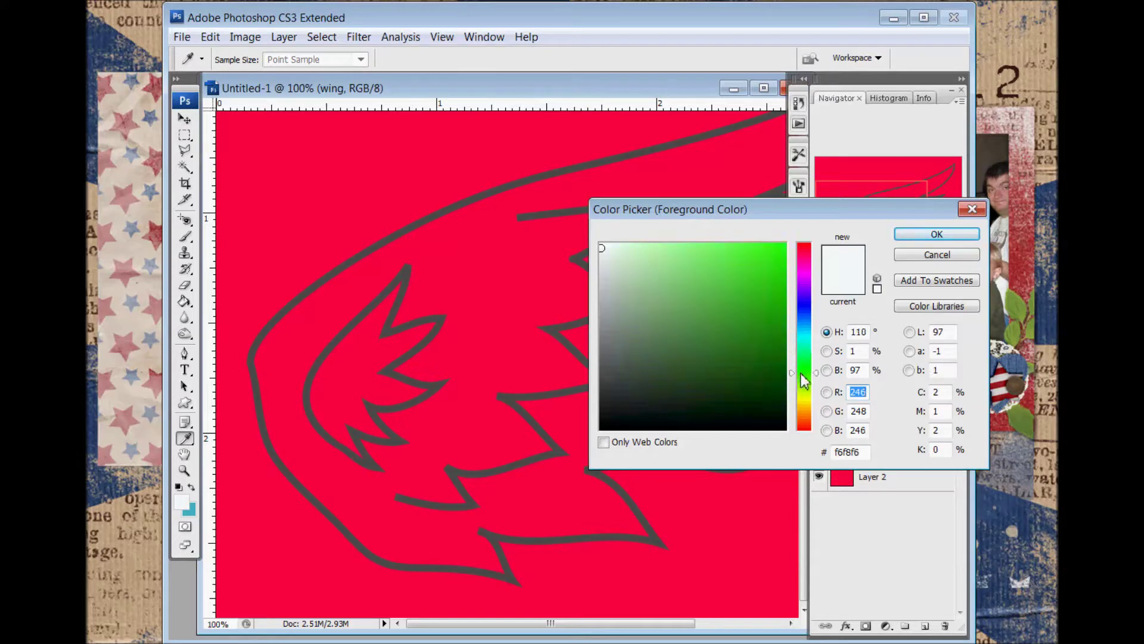
{"action": "left_click", "coordinate": [778, 253]}
{"action": "left_click", "coordinate": [937, 233]}
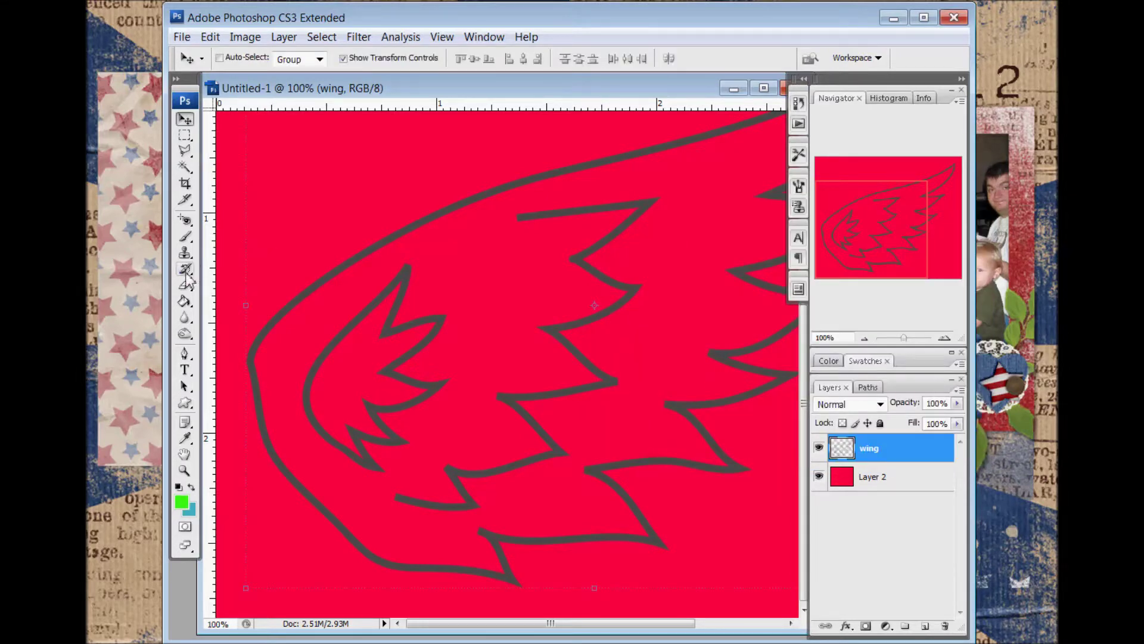
- Fill the wing's large feather area on the wing layer with green and refill it with teal
{"action": "left_click", "coordinate": [186, 302]}
{"action": "left_click", "coordinate": [522, 275]}
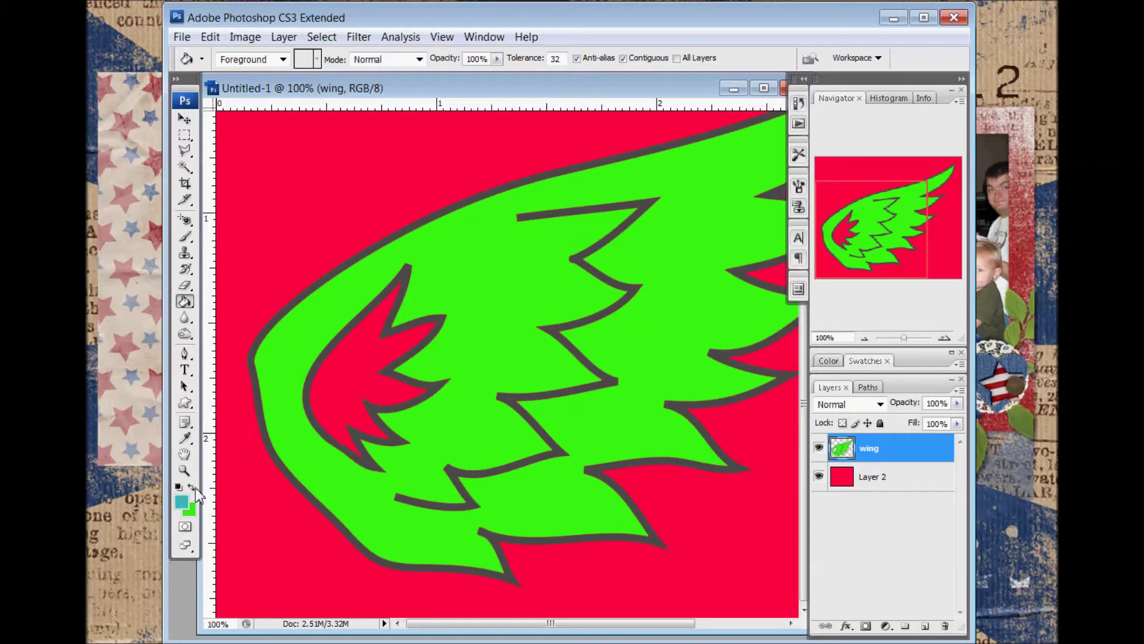
{"action": "left_click", "coordinate": [478, 327]}
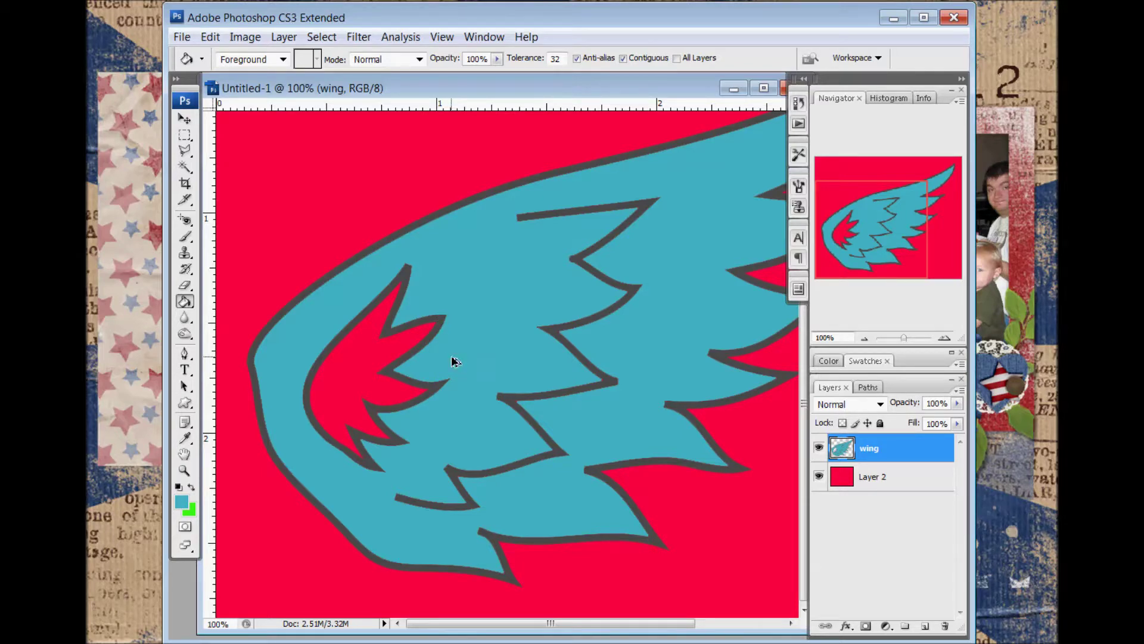
- Undo both fills on the wing layer and delete the red Layer 2
{"action": "key", "text": "ctrl+alt+z"}
{"action": "key", "text": "ctrl+alt+z"}
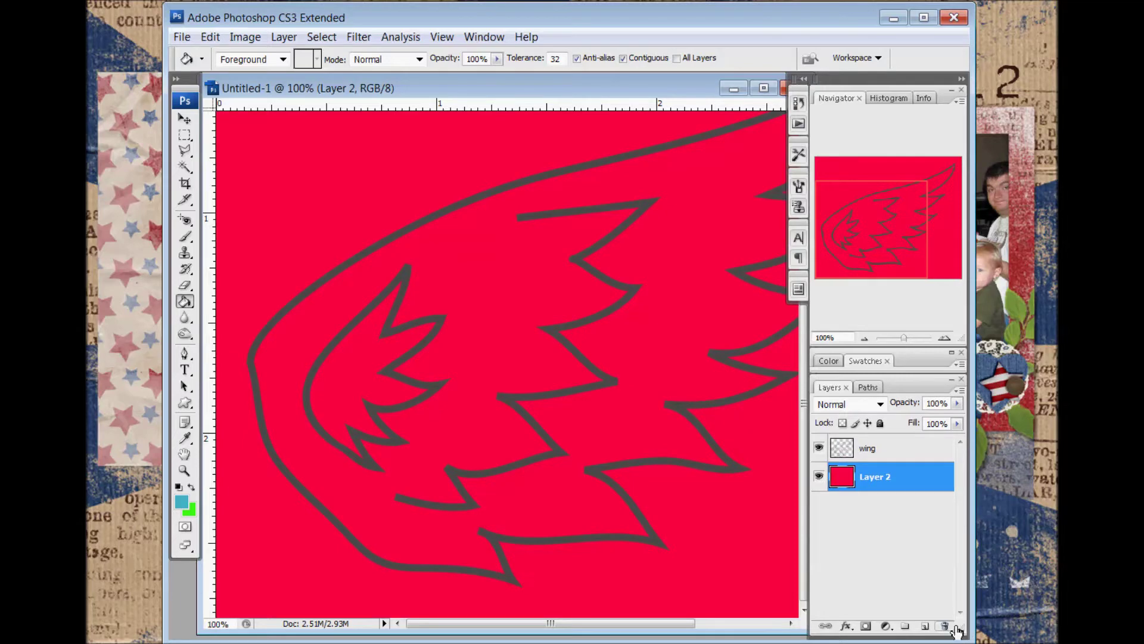
{"action": "left_click_drag", "start_coordinate": [955, 631], "coordinate": [948, 627]}
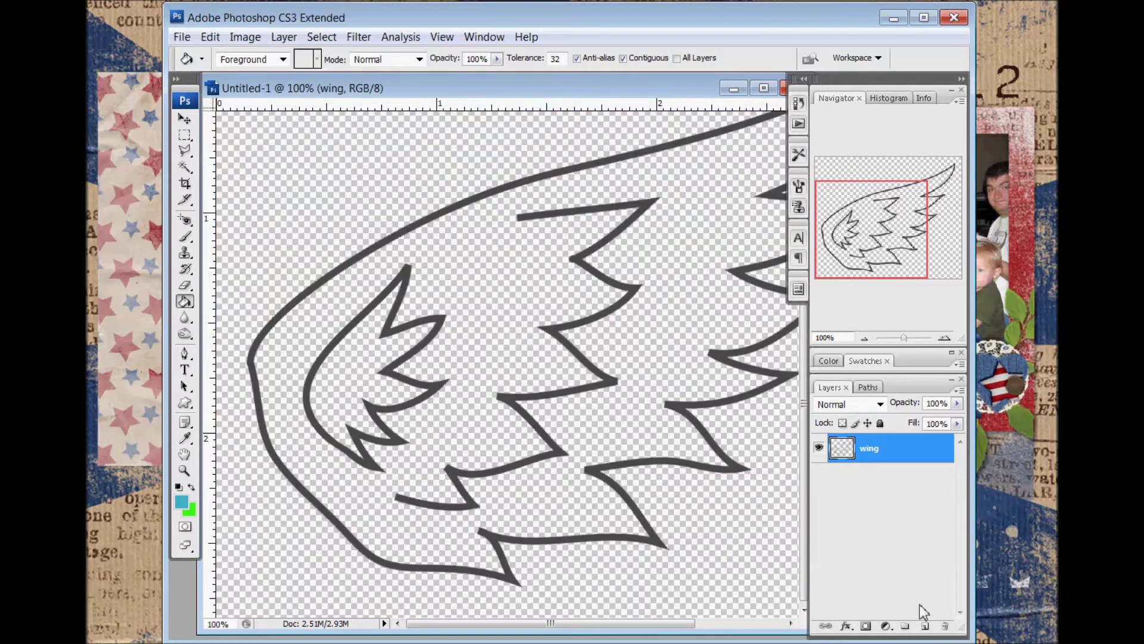
- Select the areas inside the wing outline with the Magic Wand, including the inner feathers, and expand the selection by 4 pixels
{"action": "left_click", "coordinate": [185, 167]}
{"action": "left_click", "coordinate": [488, 277]}
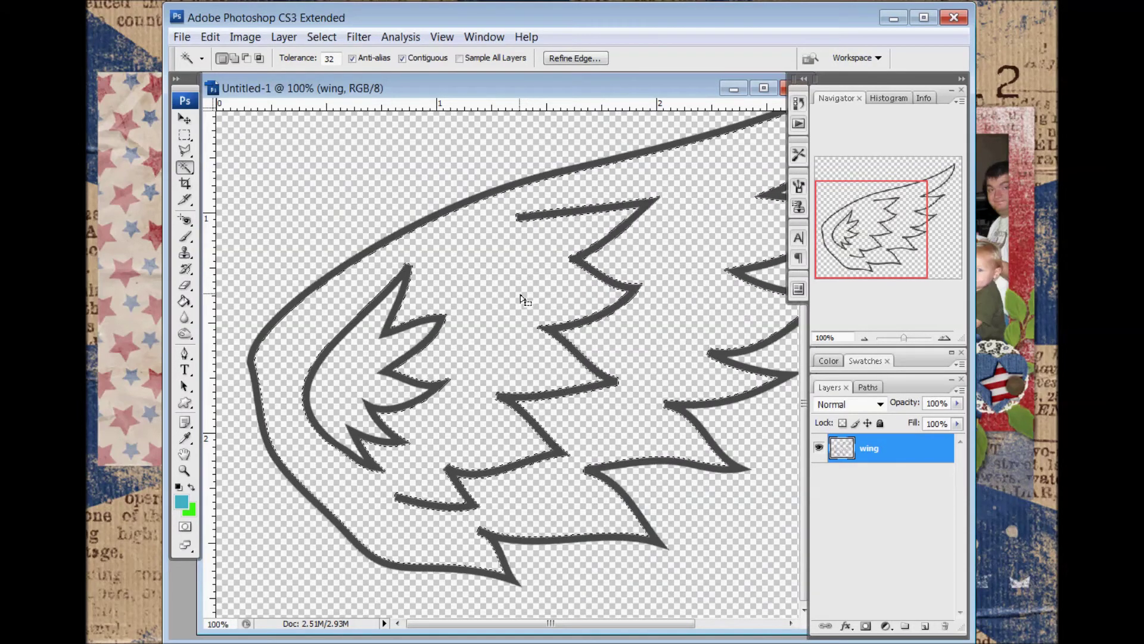
{"action": "key", "text": "shift"}
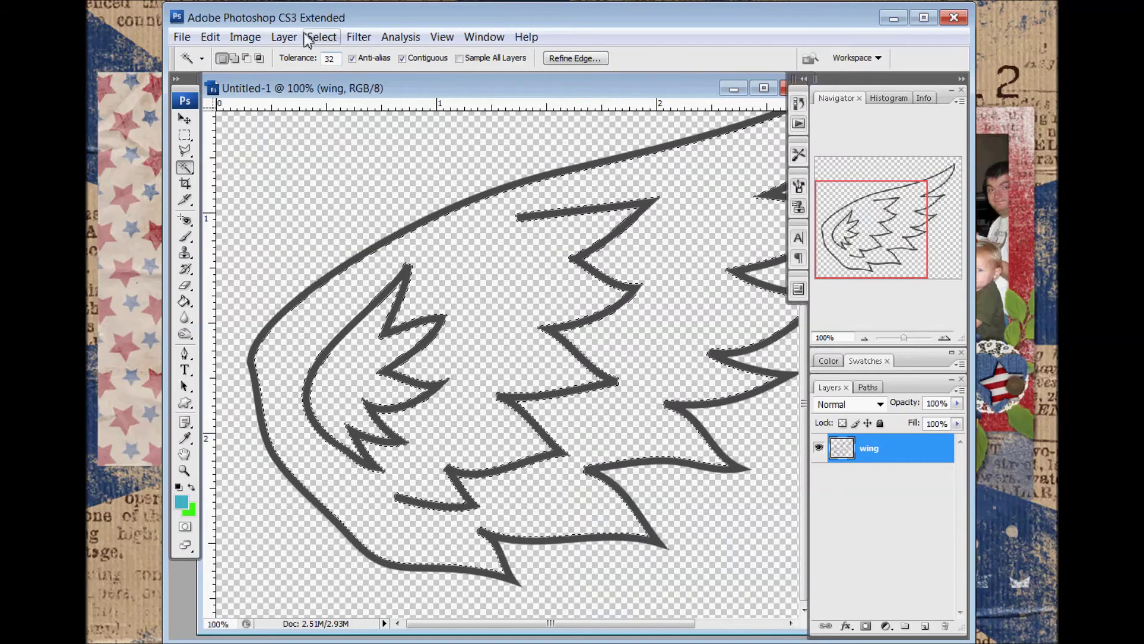
{"action": "left_click", "coordinate": [327, 39]}
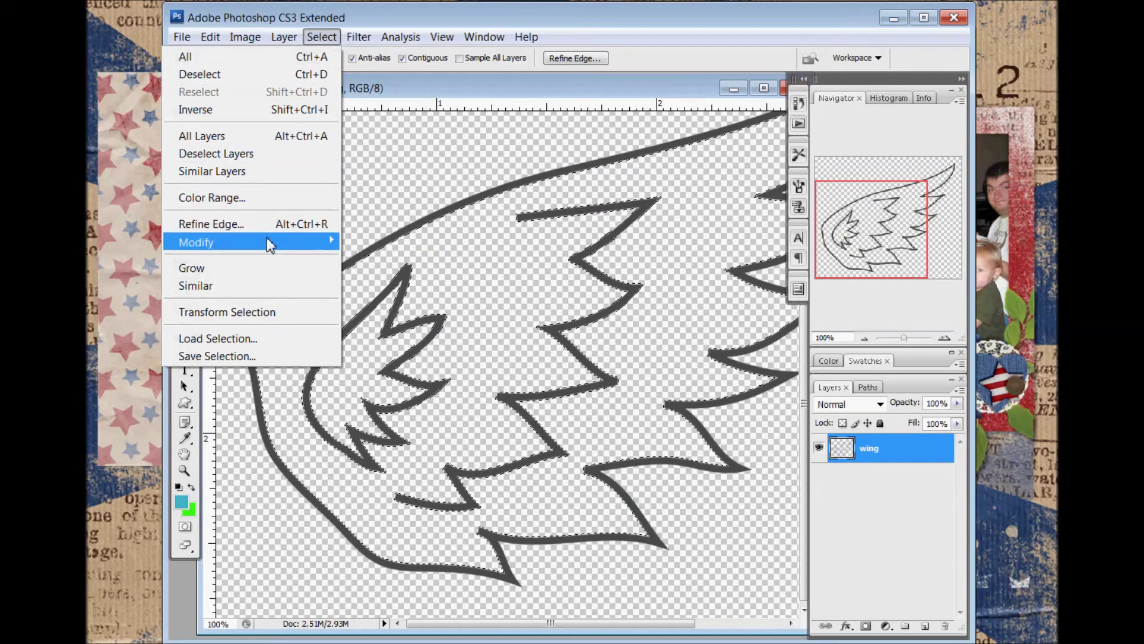
{"action": "mouse_move", "coordinate": [271, 242]}
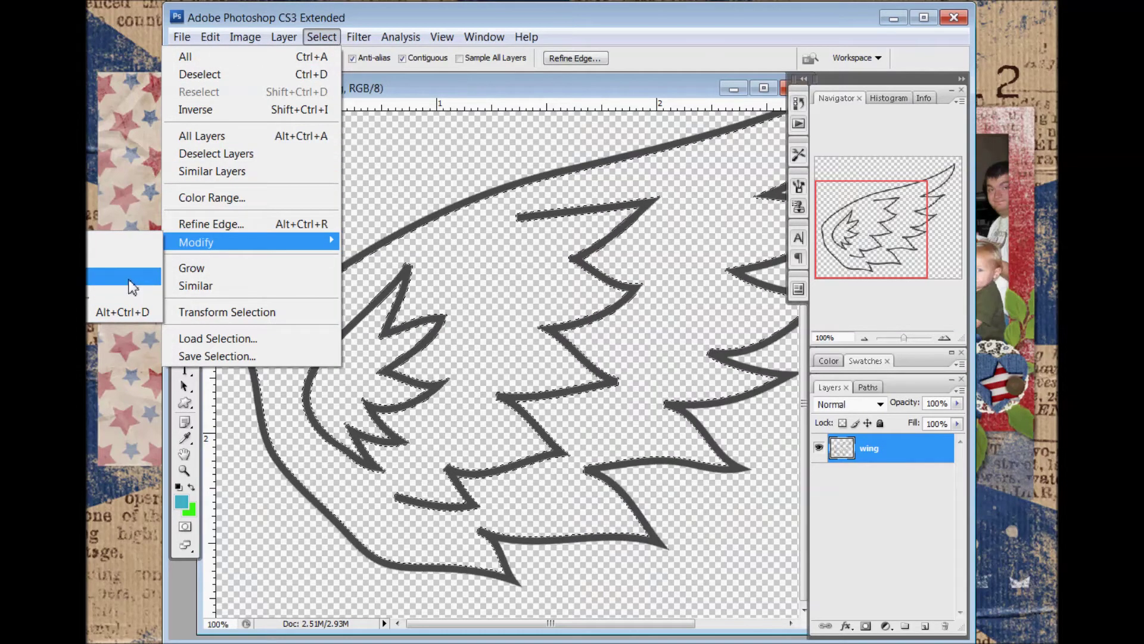
{"action": "left_click", "coordinate": [134, 279]}
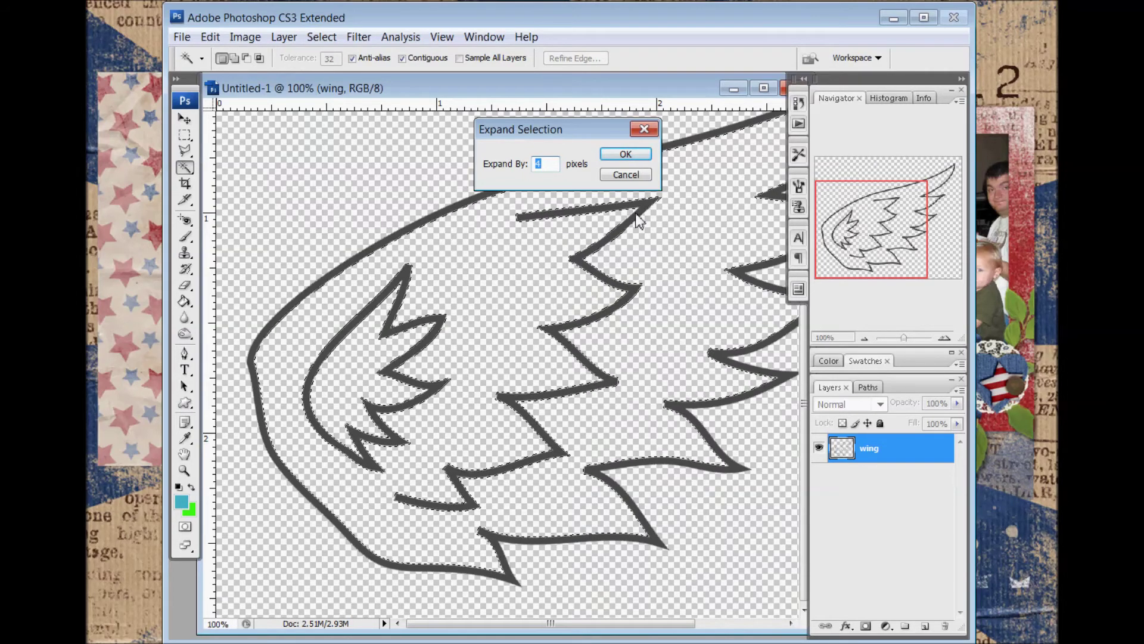
{"action": "left_click", "coordinate": [638, 157]}
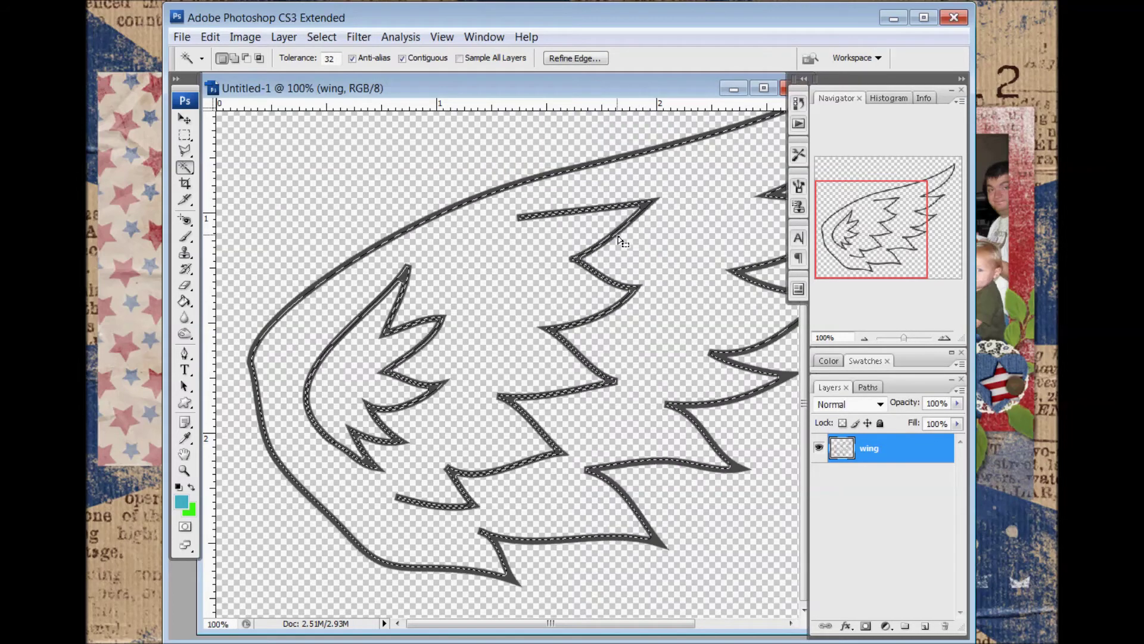
- Add a new layer beneath the wing layer and fill the selection on it with light blue #c5eef2
{"action": "left_click", "coordinate": [925, 626]}
{"action": "left_click_drag", "start_coordinate": [904, 449], "coordinate": [895, 479]}
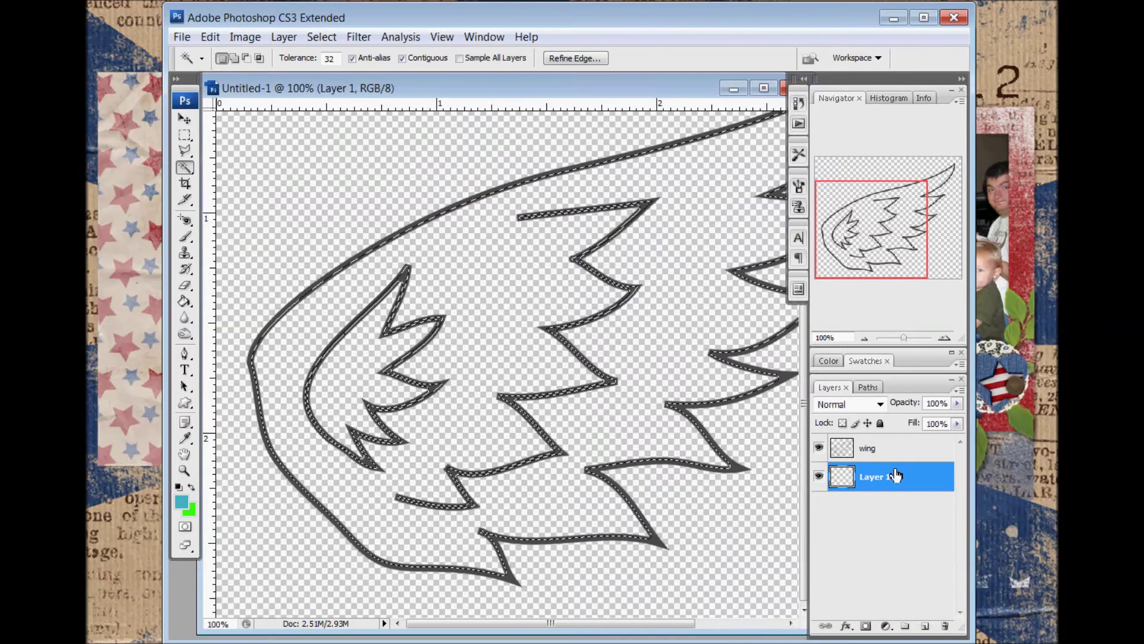
{"action": "left_click", "coordinate": [181, 501]}
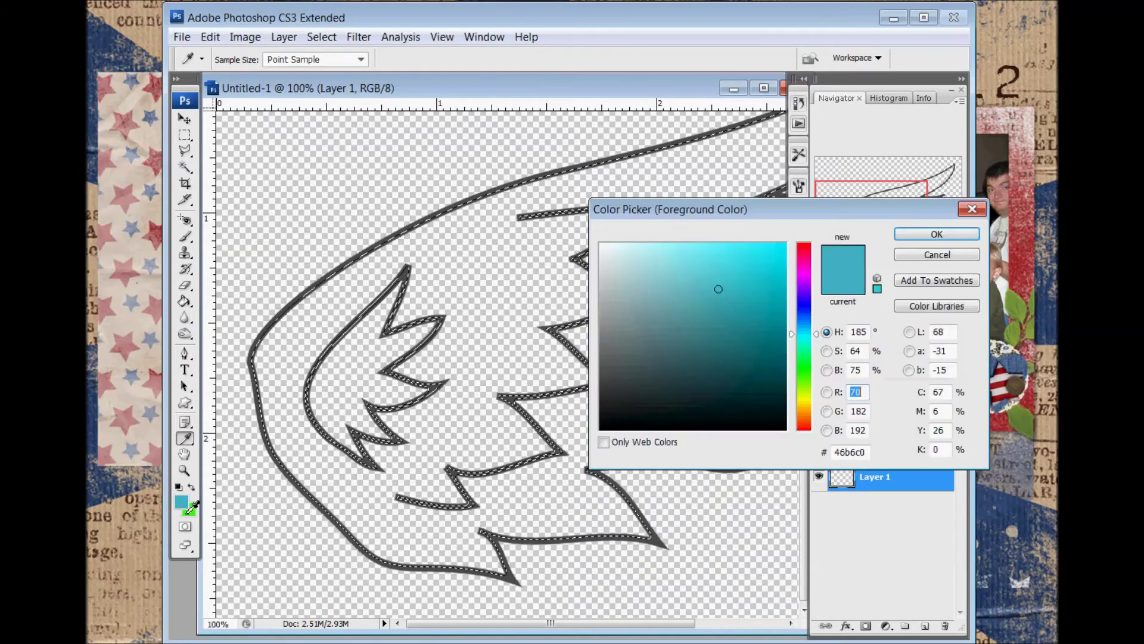
{"action": "left_click", "coordinate": [633, 253]}
{"action": "left_click", "coordinate": [937, 234]}
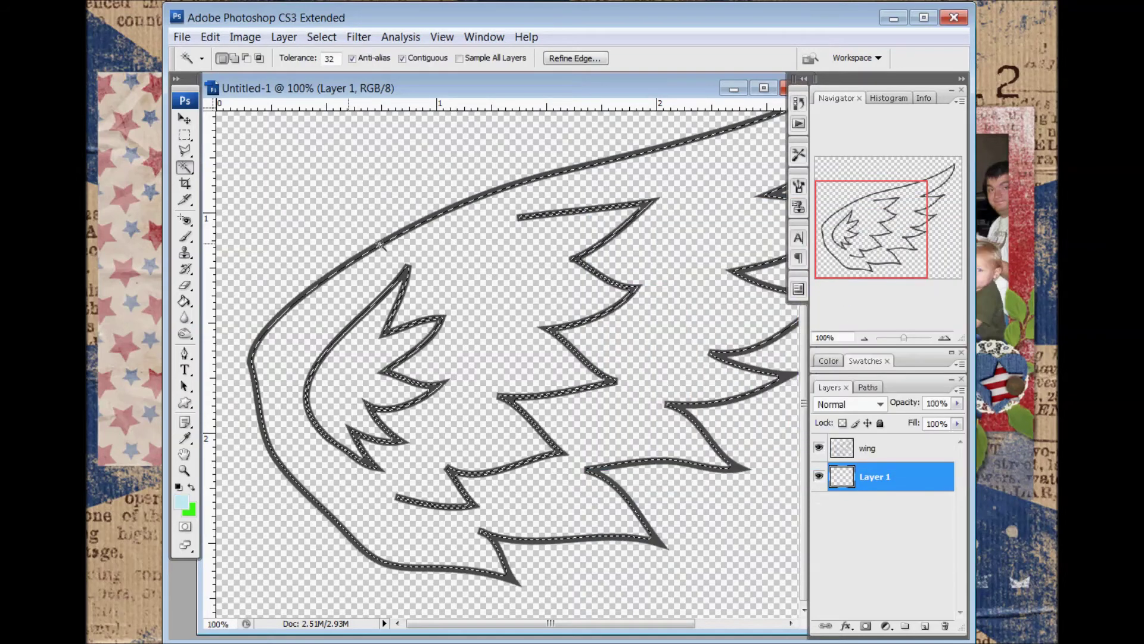
{"action": "left_click", "coordinate": [185, 300]}
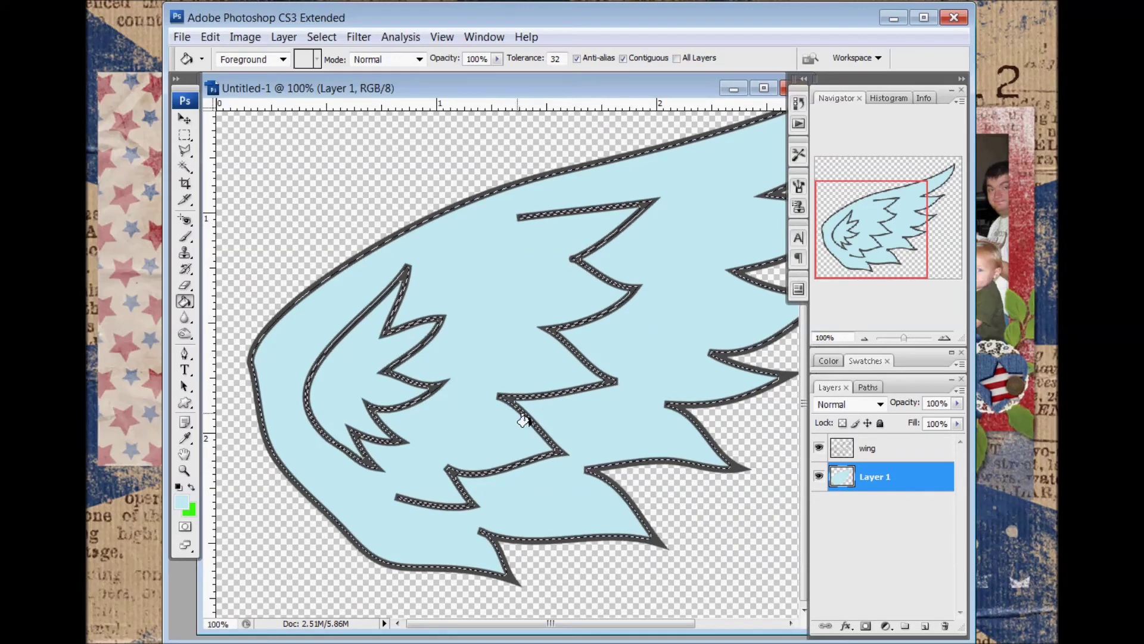
- Deselect the wing area and briefly hide the wing outline layer to check the light blue fill's coverage
{"action": "left_click", "coordinate": [322, 36]}
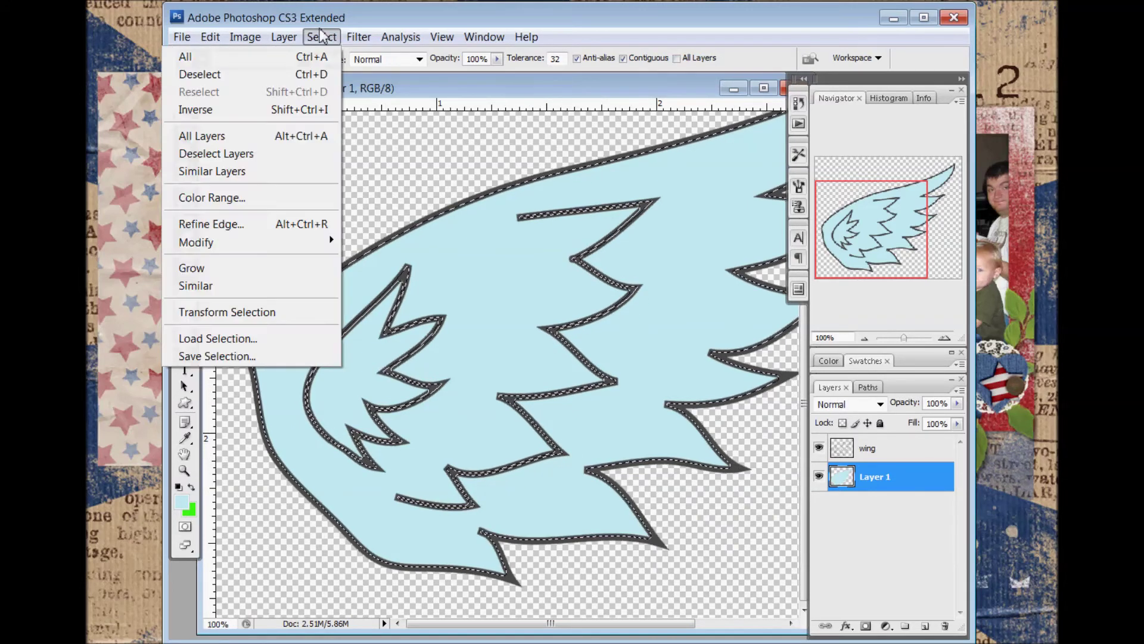
{"action": "left_click", "coordinate": [192, 74]}
{"action": "left_click", "coordinate": [820, 448]}
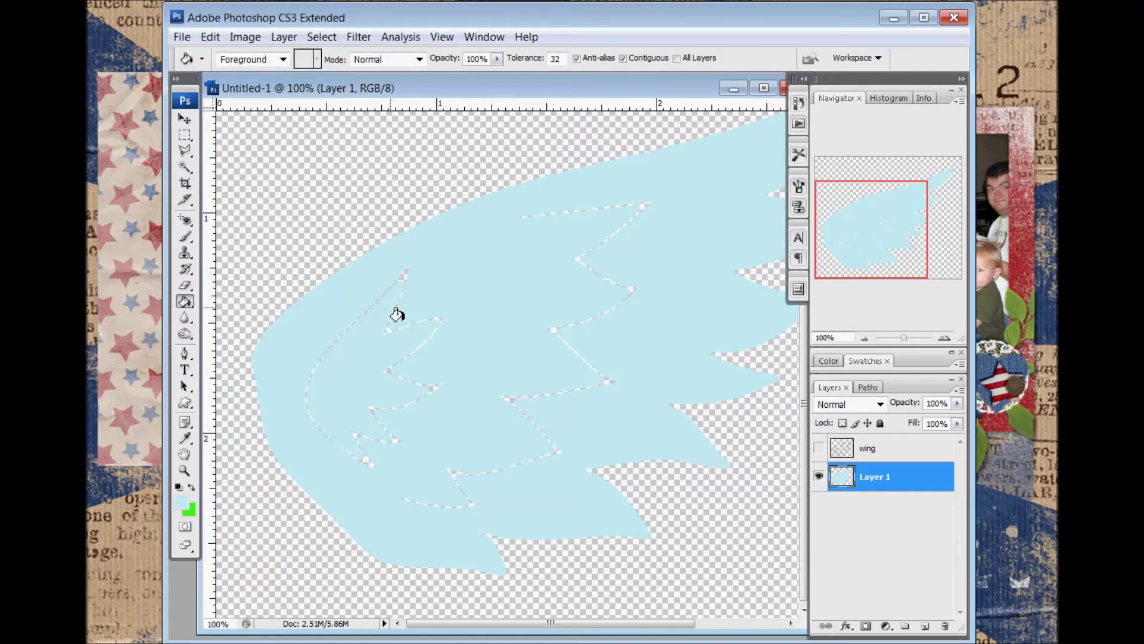
{"action": "left_click", "coordinate": [821, 449]}
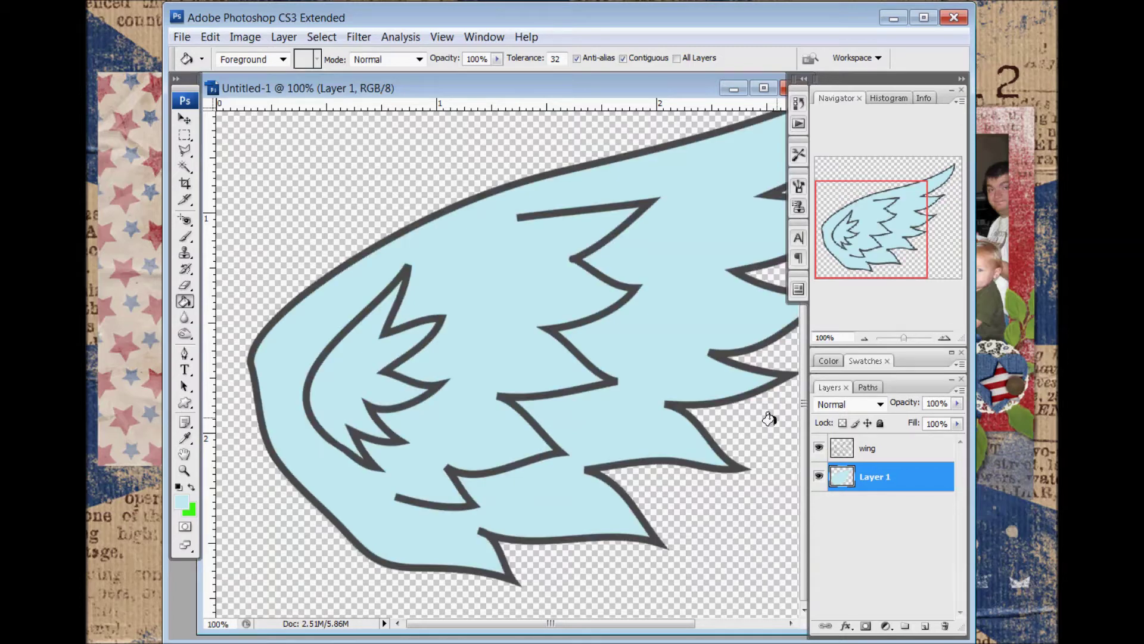
- Add a new layer between the wing outline layer and Layer 1, and activate the Magic Wand tool
{"action": "left_click", "coordinate": [907, 457]}
{"action": "left_click", "coordinate": [925, 626]}
{"action": "left_click_drag", "start_coordinate": [911, 449], "coordinate": [892, 477]}
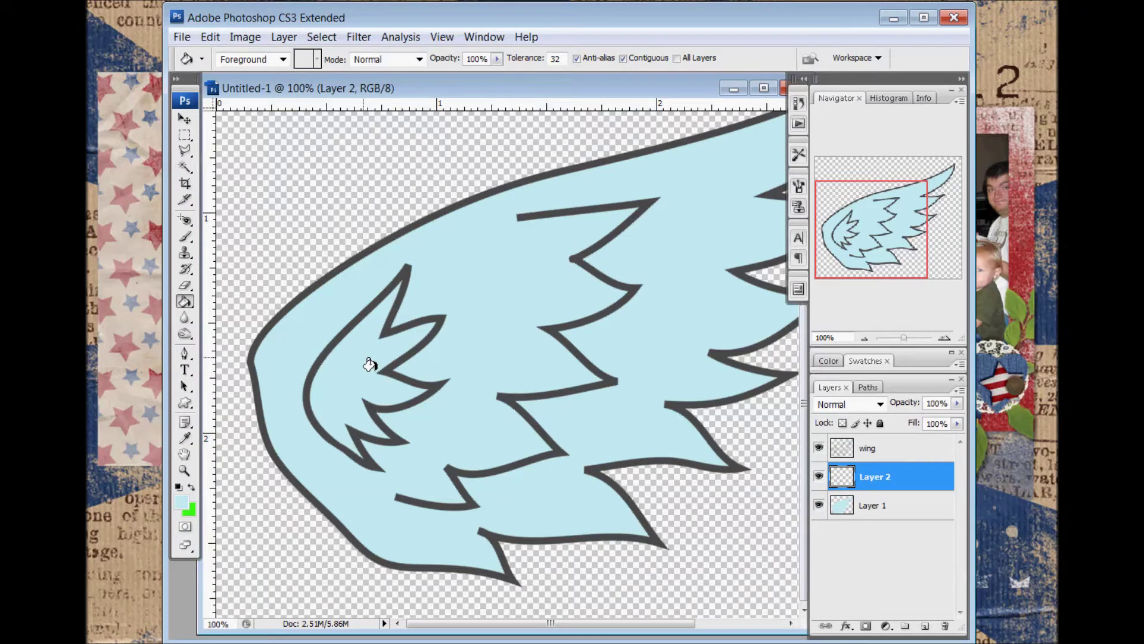
{"action": "left_click", "coordinate": [185, 166]}
{"action": "left_click", "coordinate": [355, 369]}
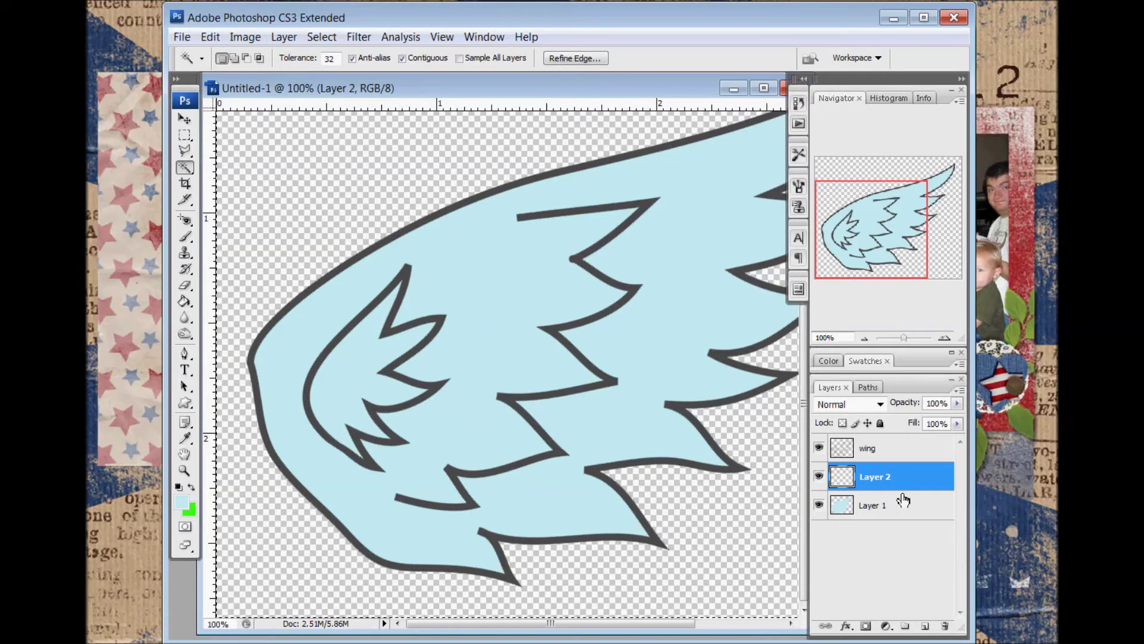
{"action": "left_click", "coordinate": [210, 37]}
{"action": "key", "text": "Escape"}
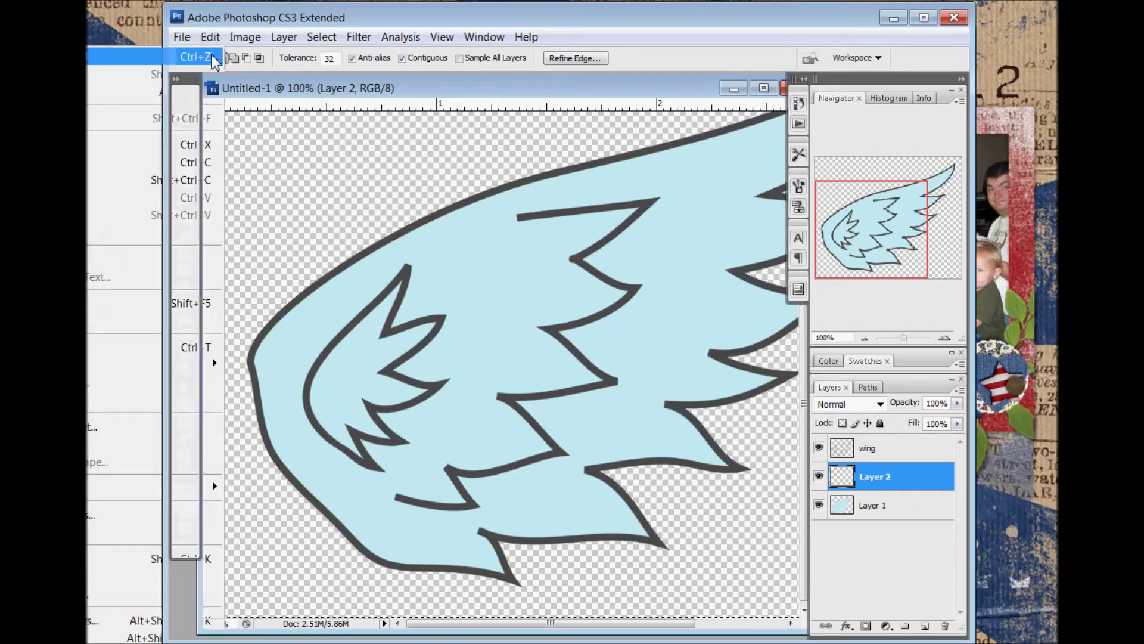
- Select the innermost feather shape on the wing layer with the Magic Wand and expand the selection under its outline
{"action": "left_click", "coordinate": [874, 449]}
{"action": "left_click", "coordinate": [361, 354]}
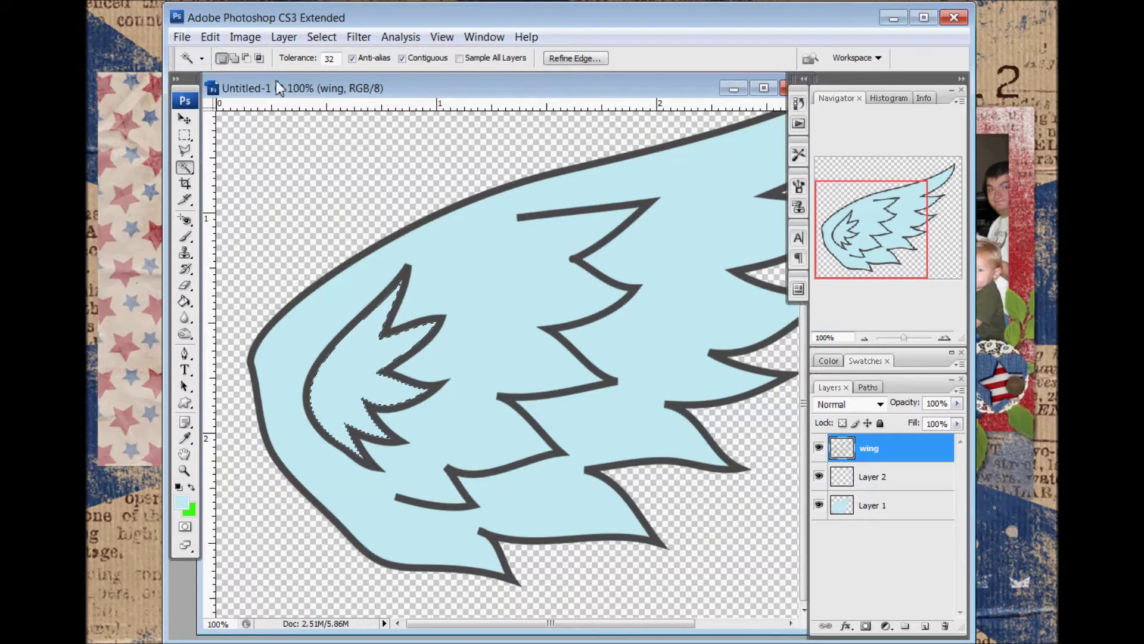
{"action": "left_click", "coordinate": [245, 37]}
{"action": "mouse_move", "coordinate": [322, 37]}
{"action": "mouse_move", "coordinate": [238, 242]}
{"action": "left_click", "coordinate": [99, 274]}
{"action": "key", "text": "Return"}
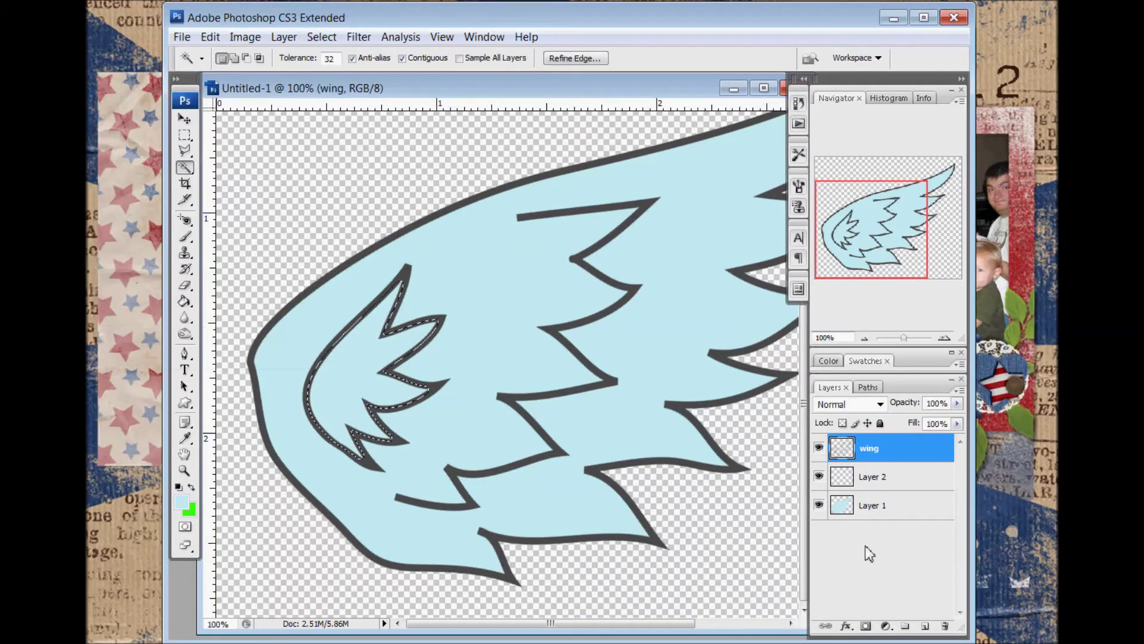
- Fill the selected inner feather shape on Layer 2 with near-white #f0f8f9 and deselect it
{"action": "left_click", "coordinate": [871, 477]}
{"action": "left_click", "coordinate": [181, 503]}
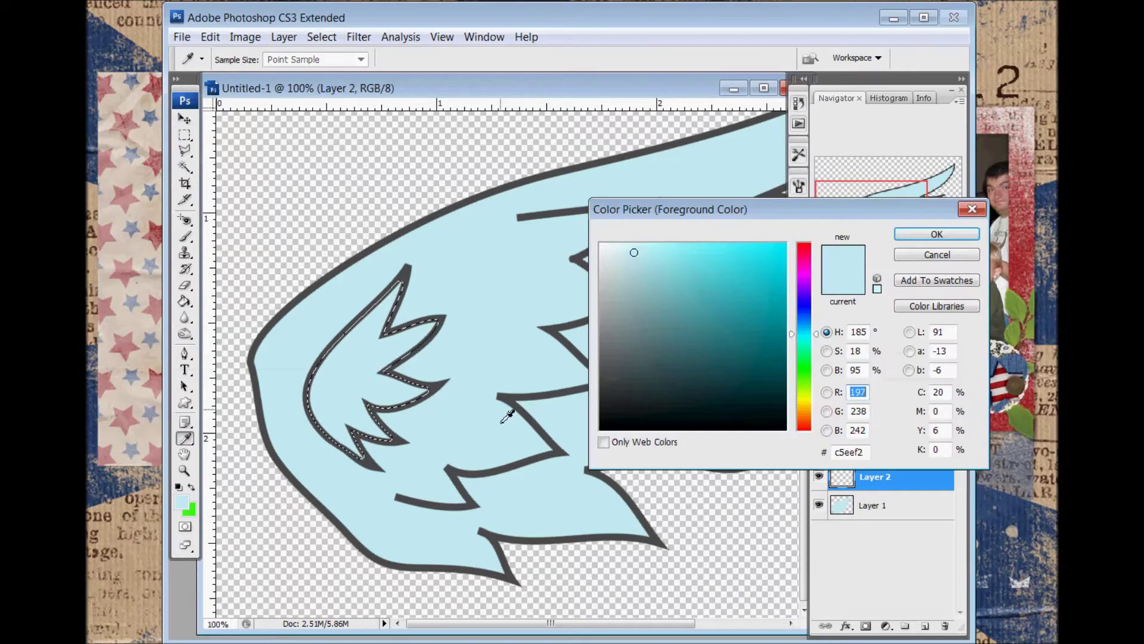
{"action": "left_click", "coordinate": [606, 247]}
{"action": "left_click", "coordinate": [936, 233]}
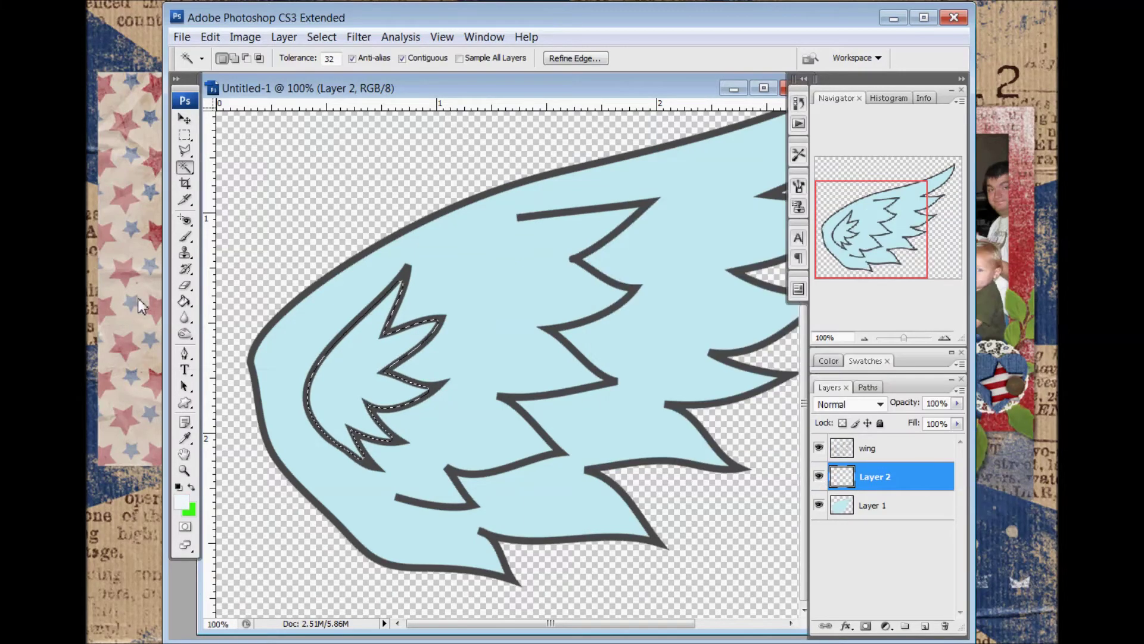
{"action": "left_click", "coordinate": [184, 301]}
{"action": "left_click", "coordinate": [353, 359]}
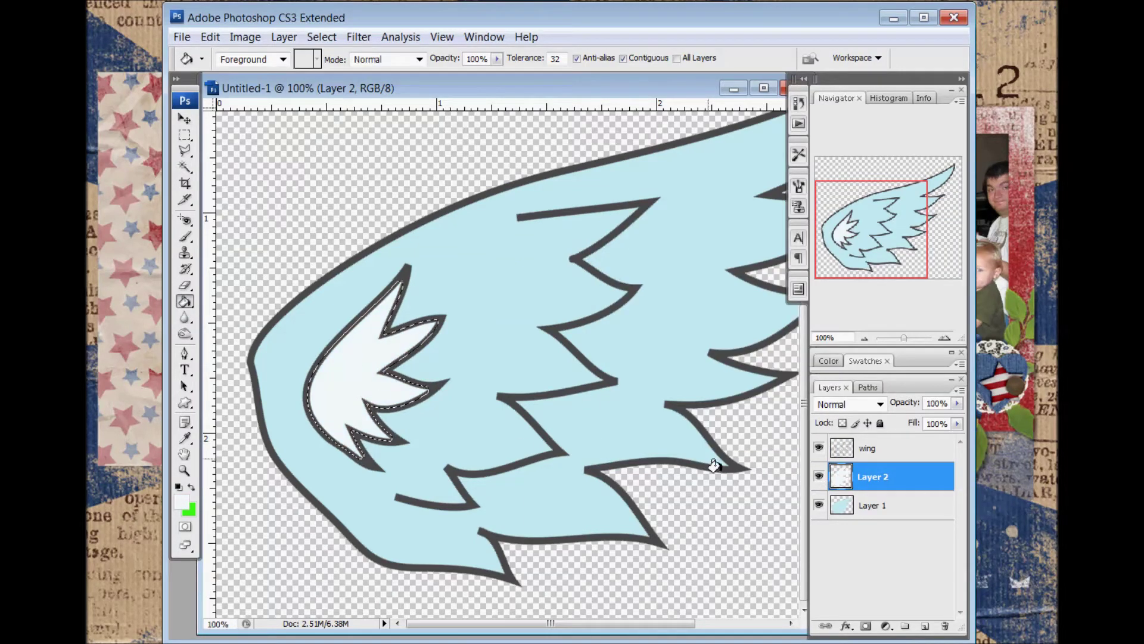
{"action": "left_click", "coordinate": [326, 37]}
{"action": "left_click", "coordinate": [317, 74]}
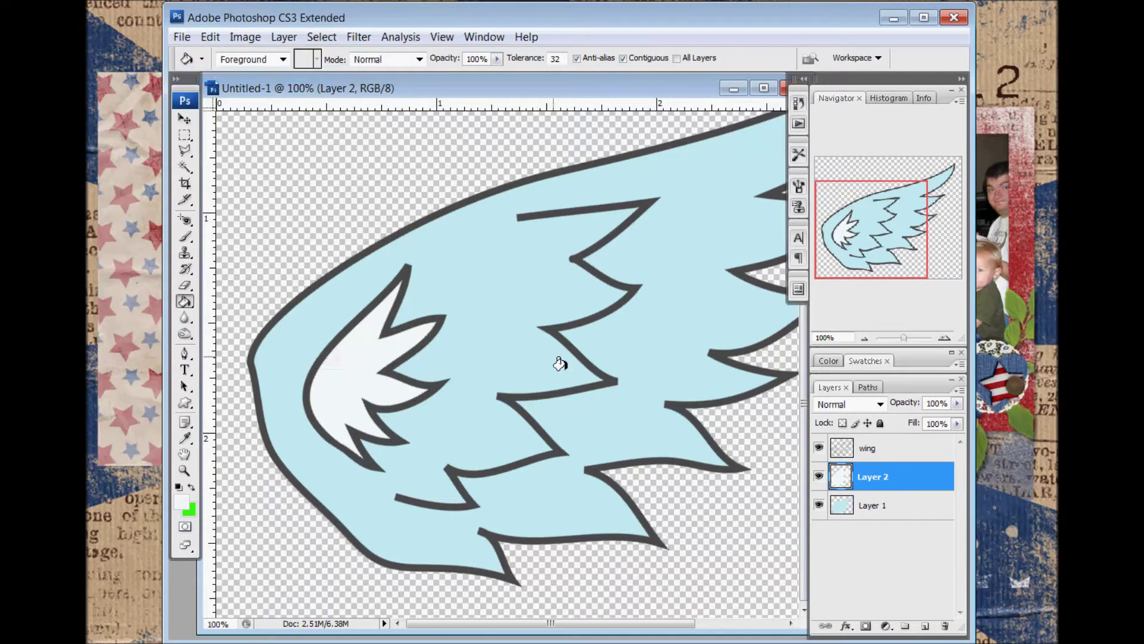
- Add a new layer directly above Layer 1 and fill it entirely with light lavender #ecd8f7
{"action": "left_click", "coordinate": [869, 505]}
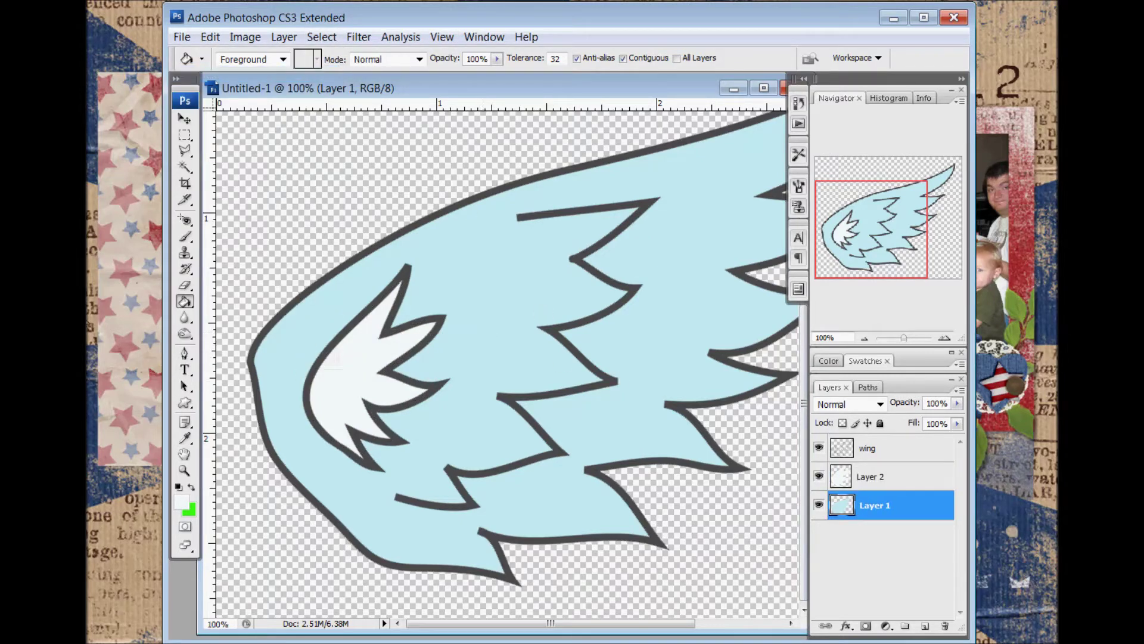
{"action": "left_click", "coordinate": [925, 626]}
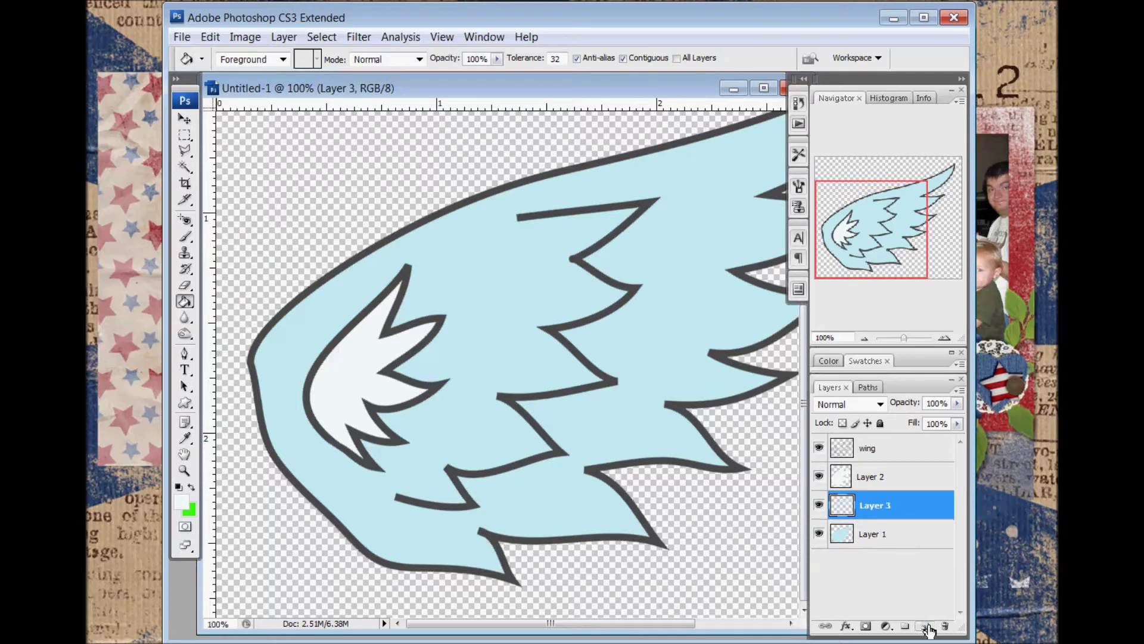
{"action": "left_click", "coordinate": [182, 502]}
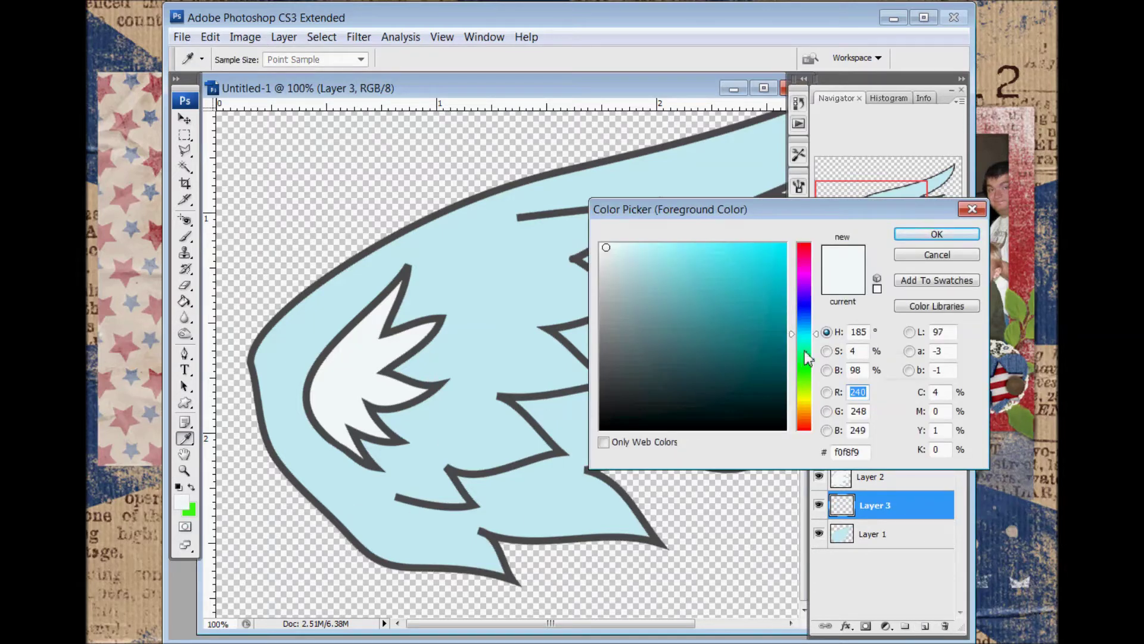
{"action": "left_click", "coordinate": [804, 286]}
{"action": "left_click", "coordinate": [625, 250]}
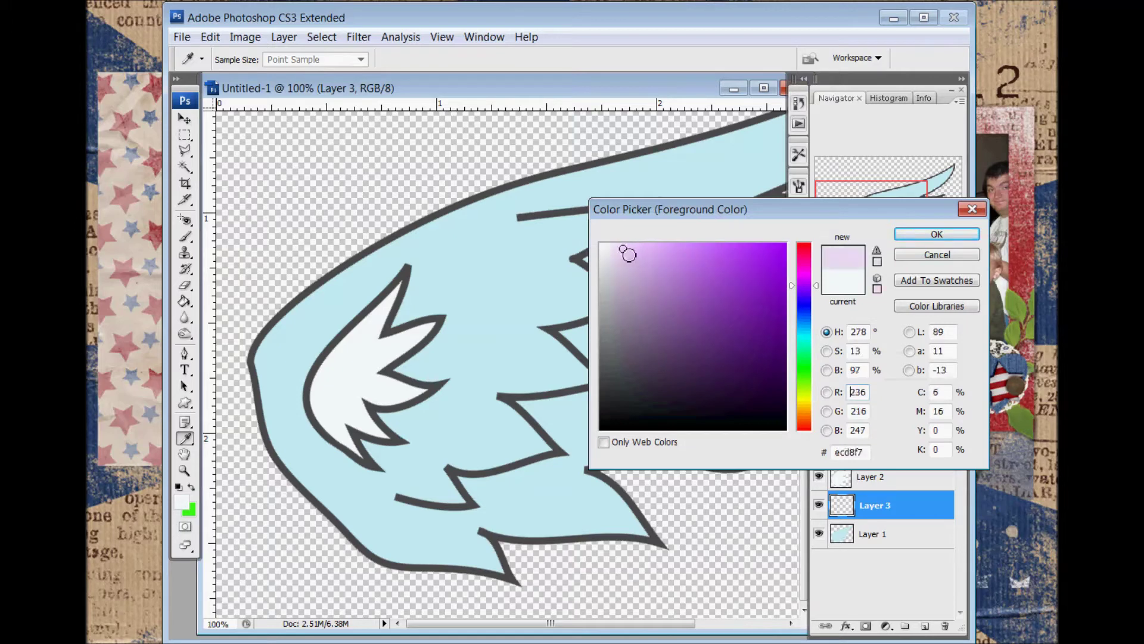
{"action": "left_click", "coordinate": [930, 234]}
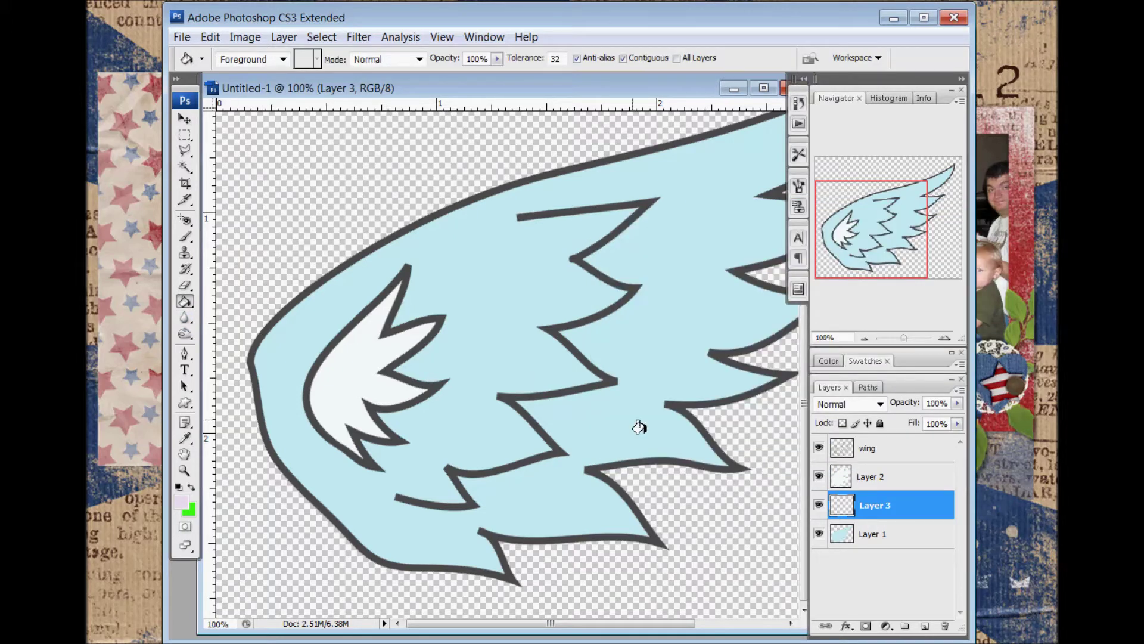
{"action": "left_click", "coordinate": [464, 408]}
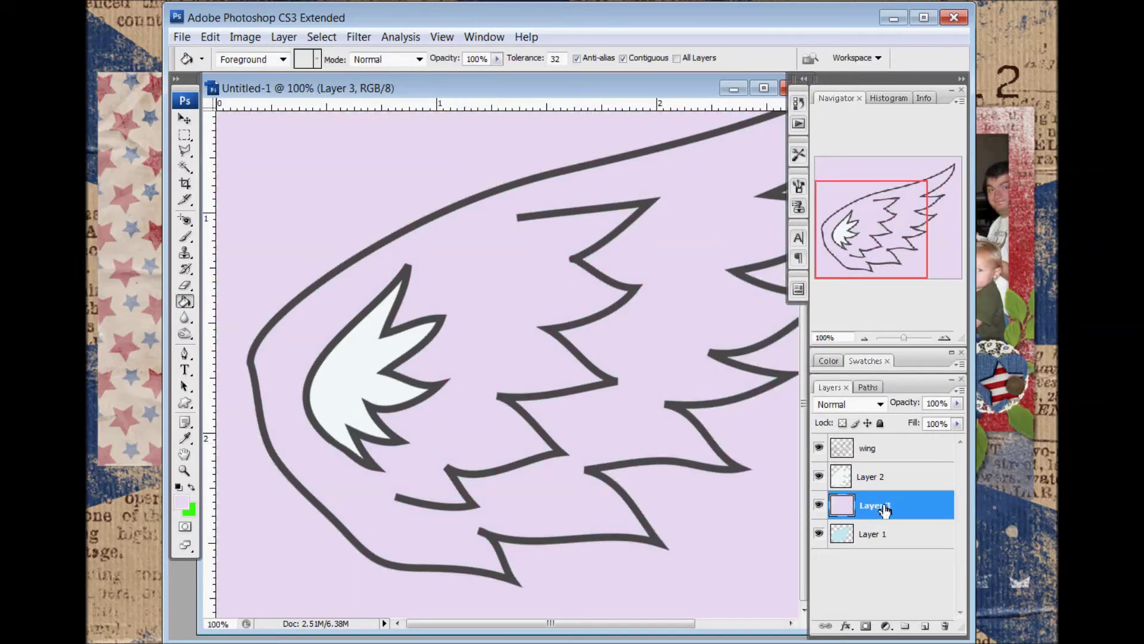
- Clip the lavender layer to Layer 1 with a clipping mask and merge it down into Layer 1
{"action": "right_click", "coordinate": [895, 503]}
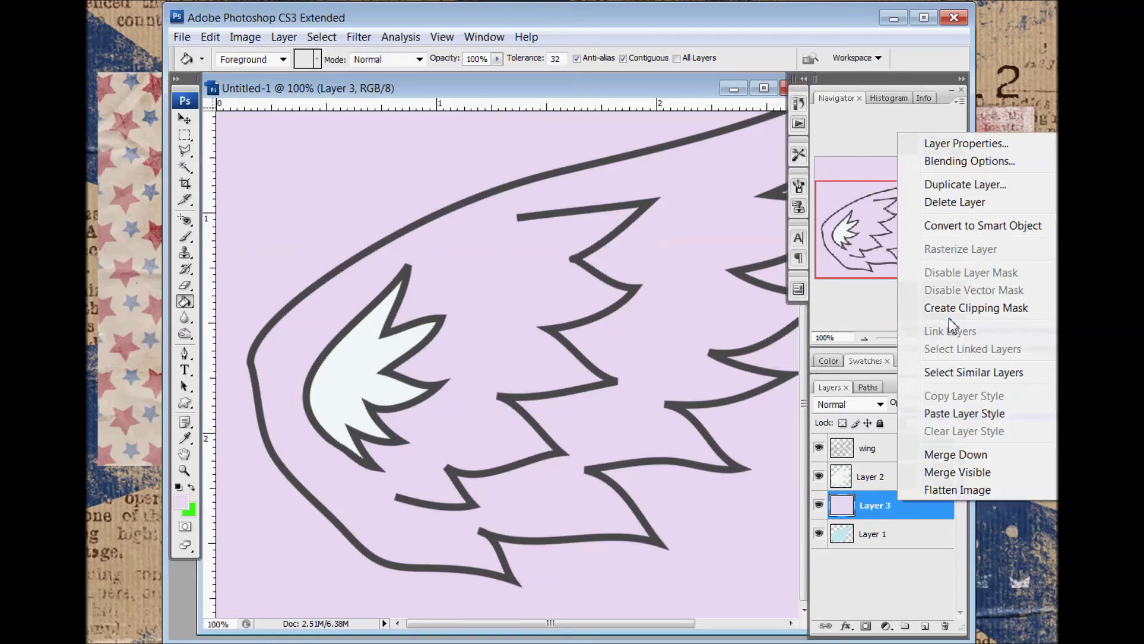
{"action": "left_click", "coordinate": [948, 308]}
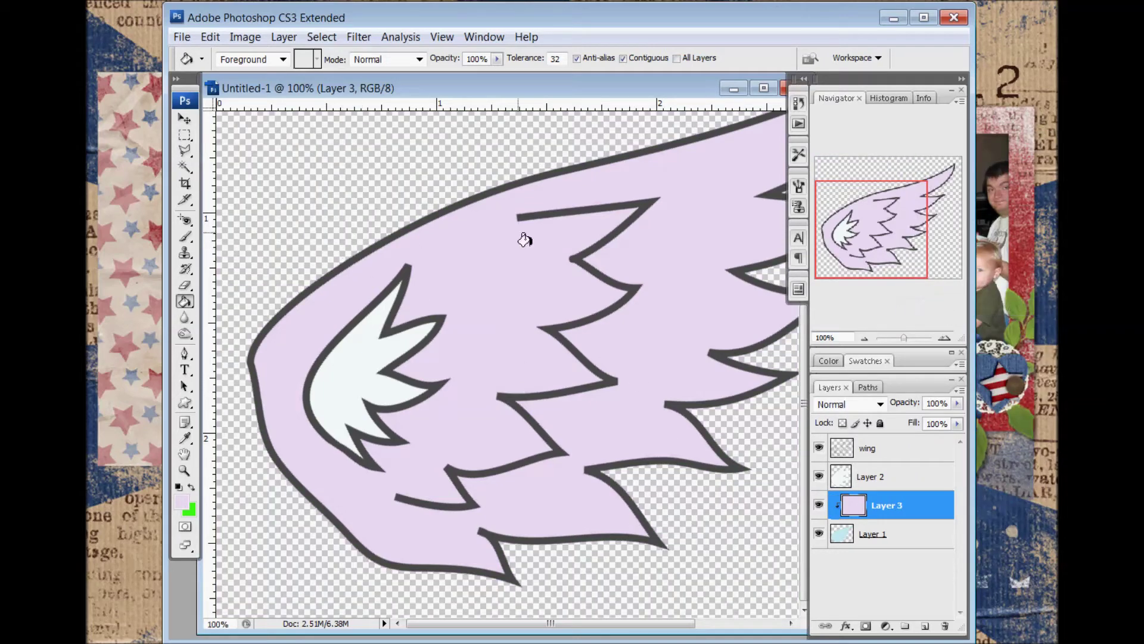
{"action": "right_click", "coordinate": [905, 514]}
{"action": "left_click", "coordinate": [953, 462]}
- Duplicate the wing, Layer 2 and Layer 1 layers together within the same document
{"action": "left_click", "coordinate": [226, 624]}
{"action": "type", "text": "5"}
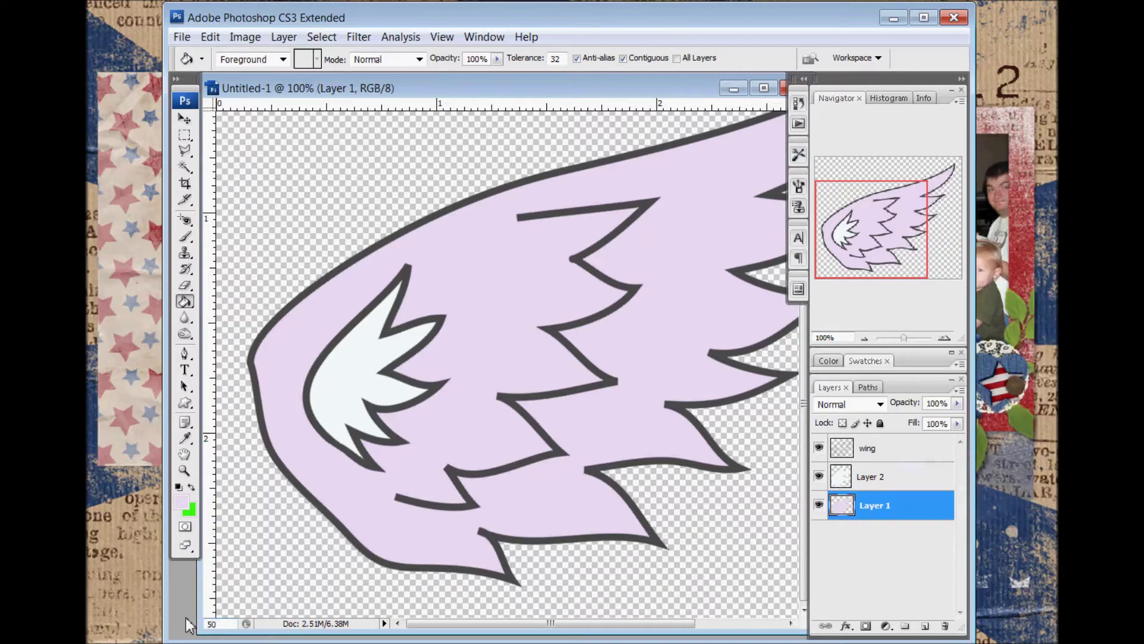
{"action": "type", "text": "0"}
{"action": "key", "text": "Return"}
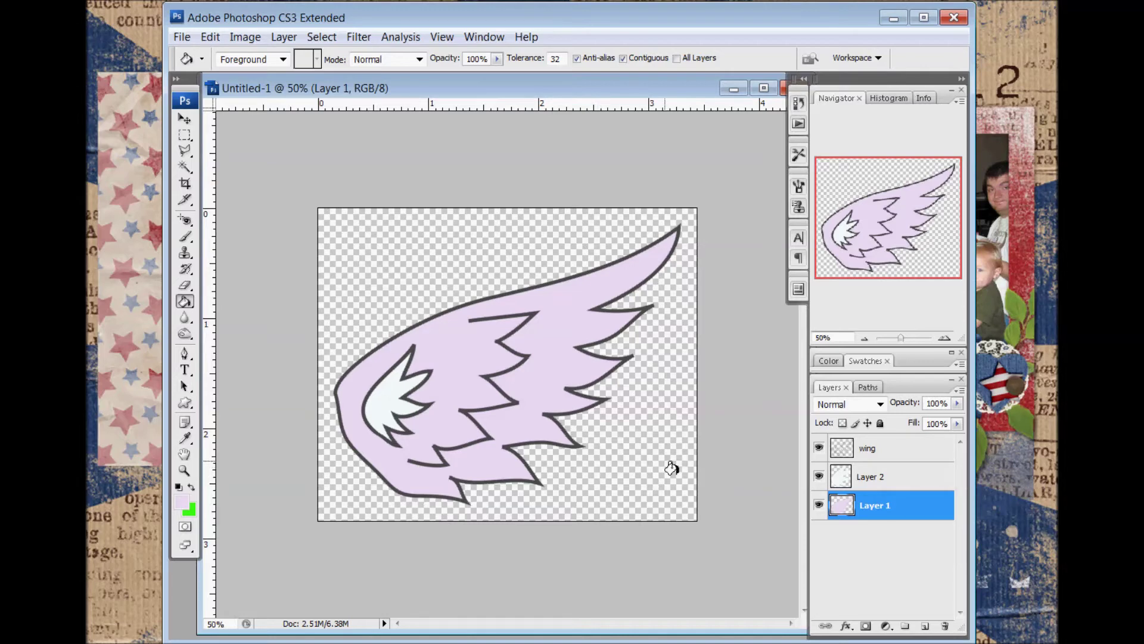
{"action": "left_click", "coordinate": [894, 456]}
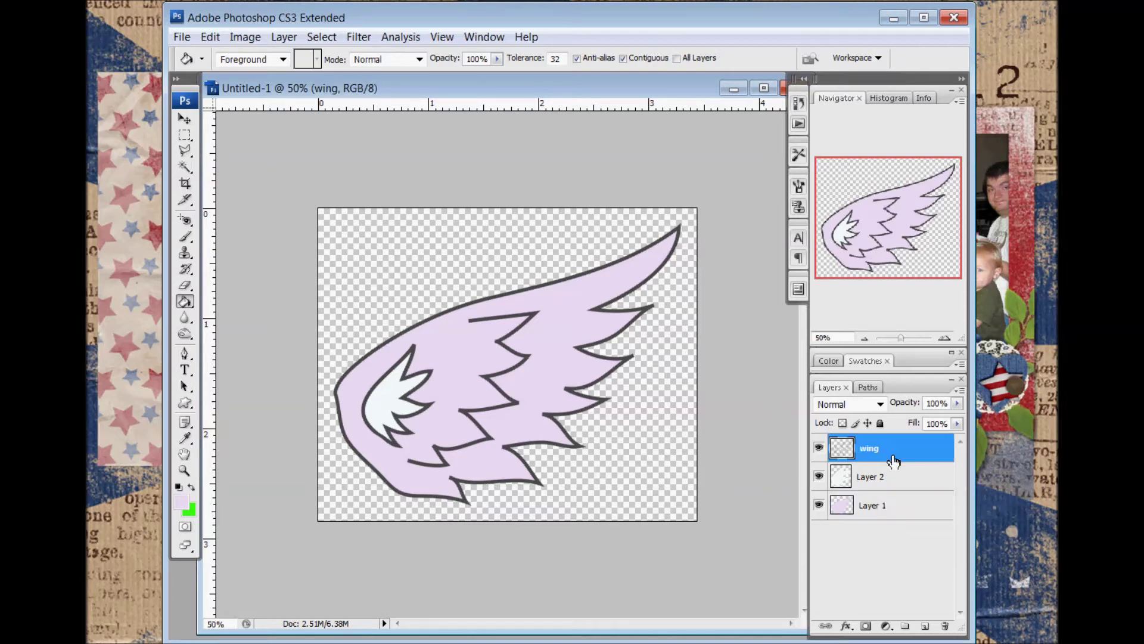
{"action": "left_click", "coordinate": [884, 509], "text": "shift"}
{"action": "right_click", "coordinate": [883, 509]}
{"action": "left_click", "coordinate": [933, 189]}
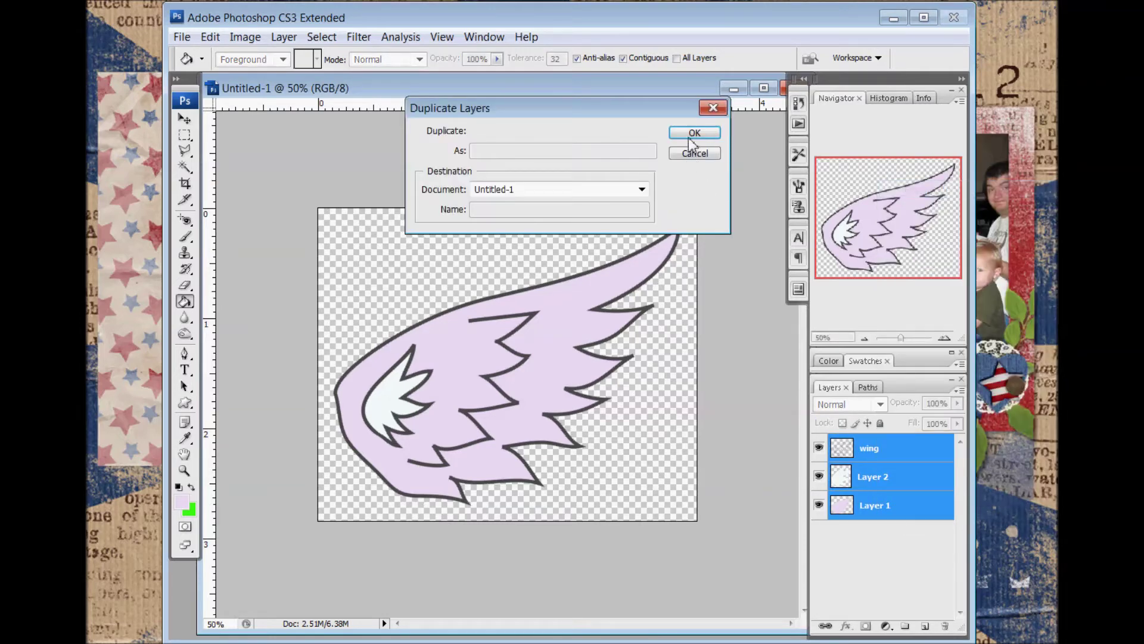
{"action": "left_click", "coordinate": [685, 134]}
- Merge the three duplicated layers into one and move the merged copy below Layer 1
{"action": "right_click", "coordinate": [878, 446]}
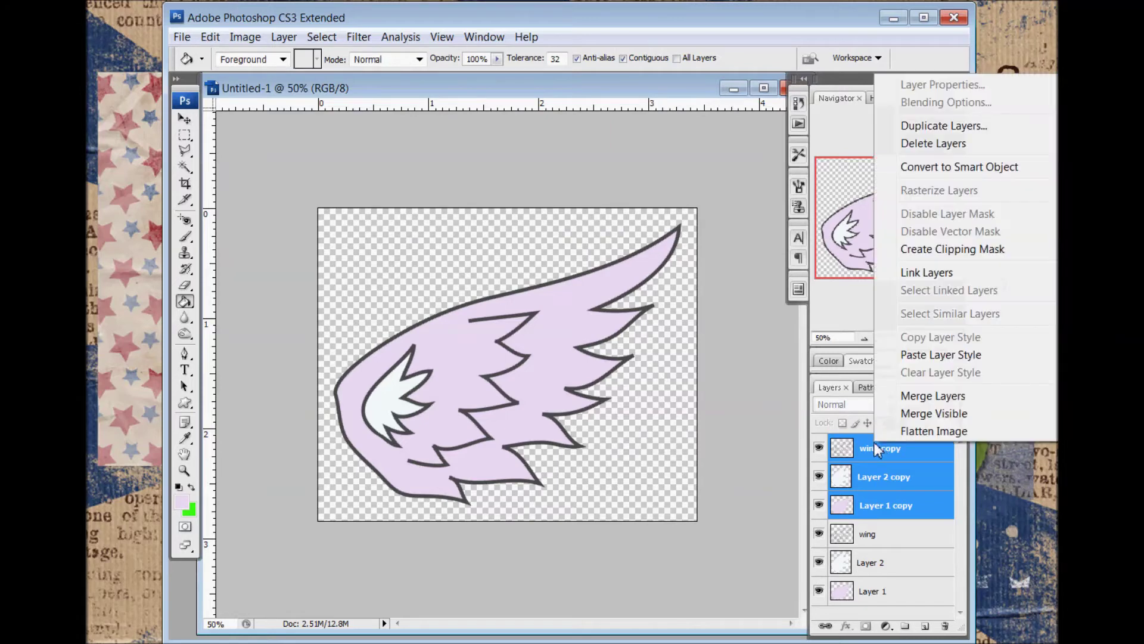
{"action": "left_click", "coordinate": [892, 396]}
{"action": "left_click_drag", "start_coordinate": [873, 454], "coordinate": [858, 545]}
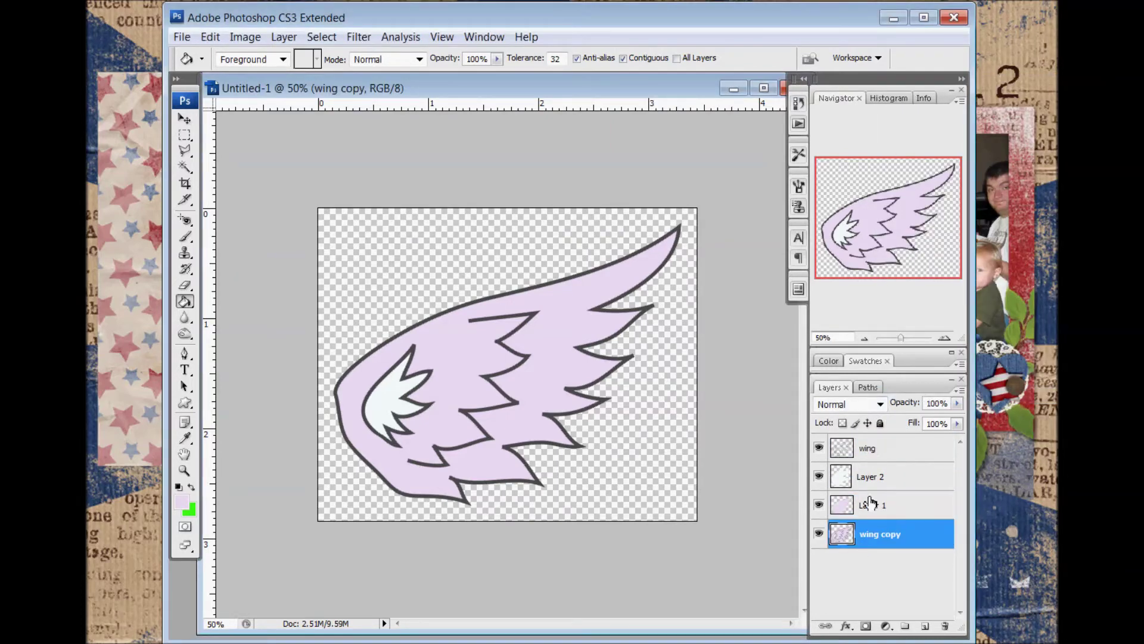
- Add a Stroke layer style to the merged wing copy, positioned Outside
{"action": "right_click", "coordinate": [866, 535]}
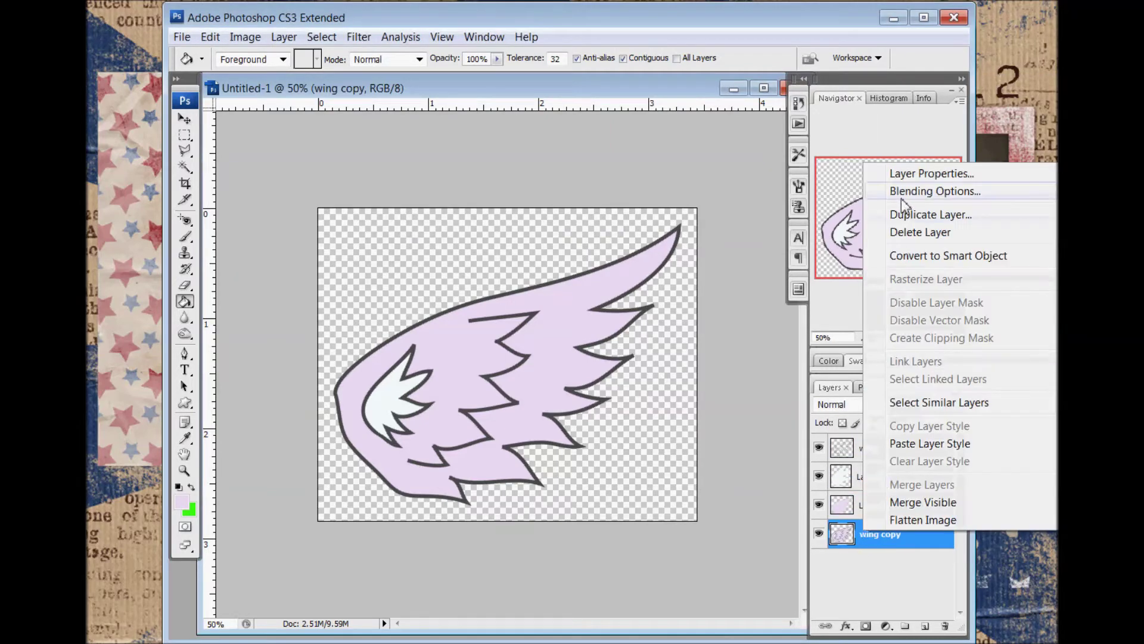
{"action": "left_click", "coordinate": [918, 191]}
{"action": "left_click_drag", "start_coordinate": [572, 209], "coordinate": [547, 244]}
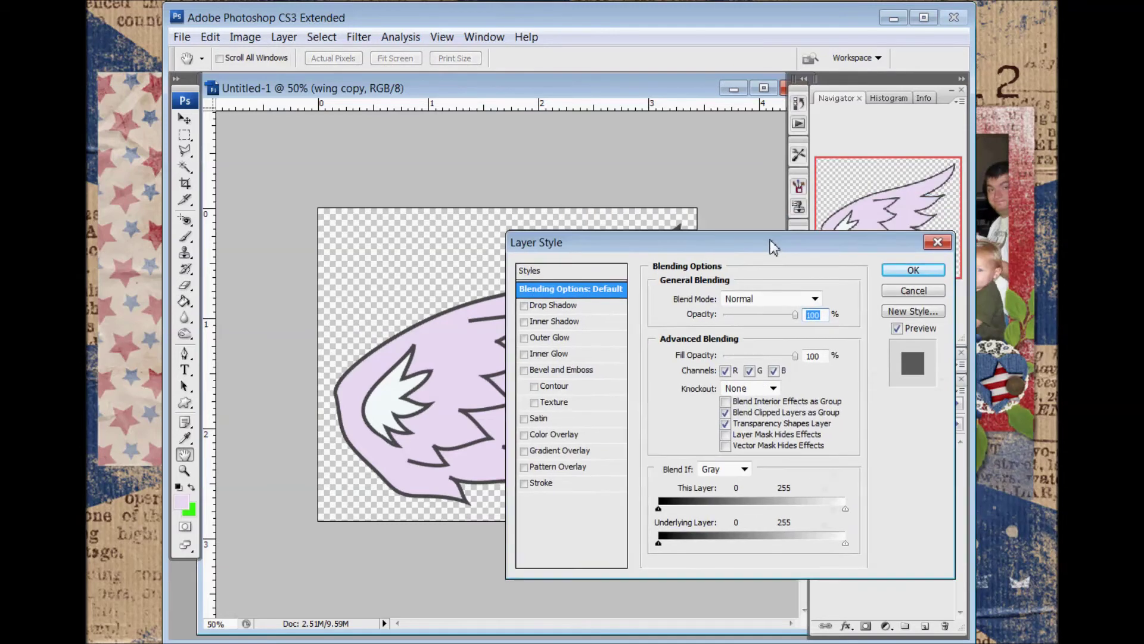
{"action": "left_click", "coordinate": [543, 486]}
{"action": "left_click", "coordinate": [752, 318]}
{"action": "left_click", "coordinate": [746, 332]}
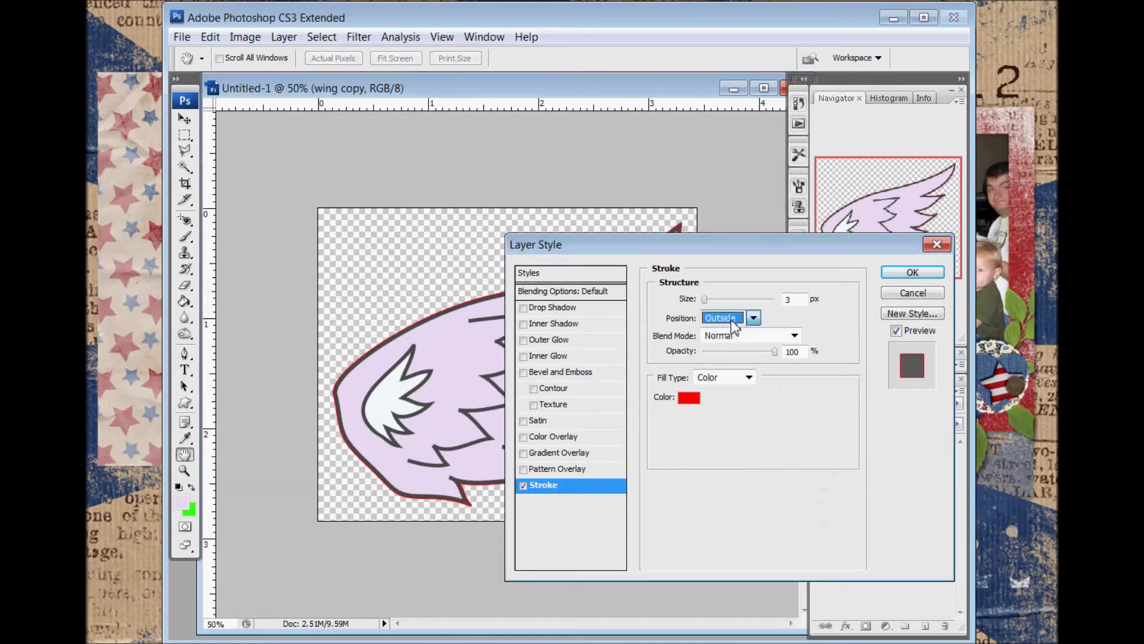
- Set the stroke color to near-white and its size to 15 px, and apply the style
{"action": "left_click", "coordinate": [689, 397]}
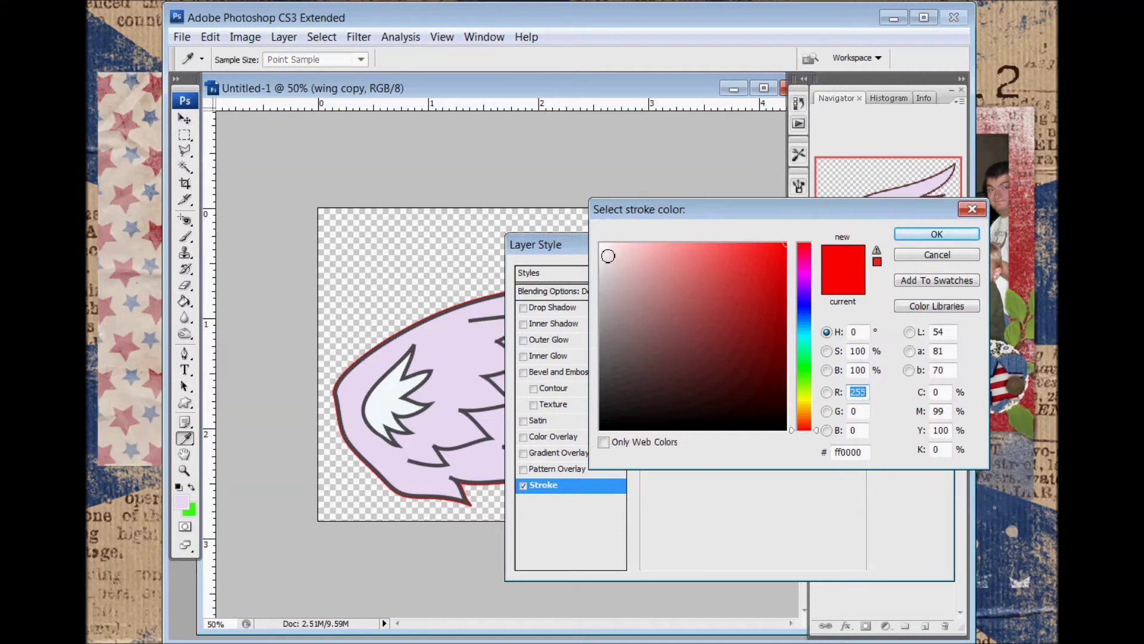
{"action": "left_click", "coordinate": [608, 256]}
{"action": "left_click", "coordinate": [920, 234]}
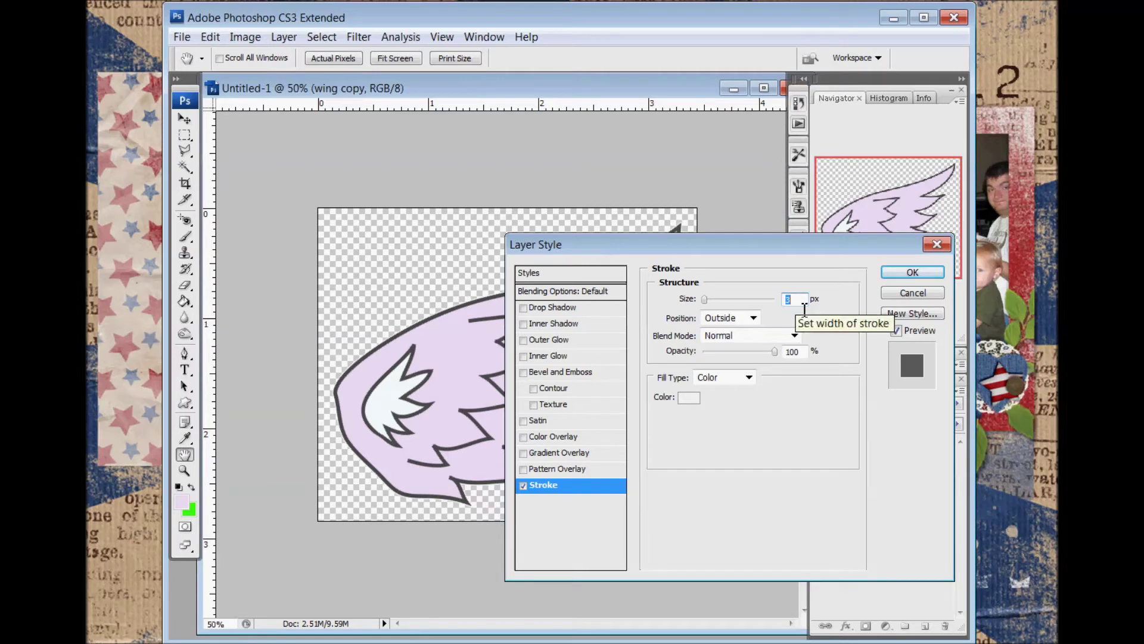
{"action": "type", "text": "15"}
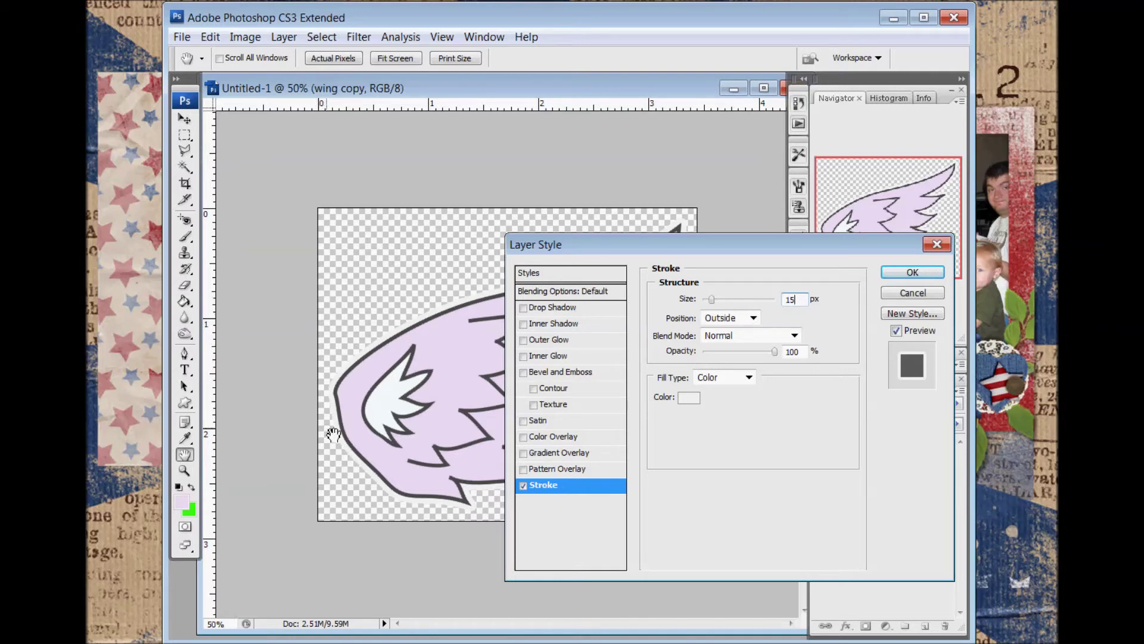
{"action": "left_click", "coordinate": [912, 273]}
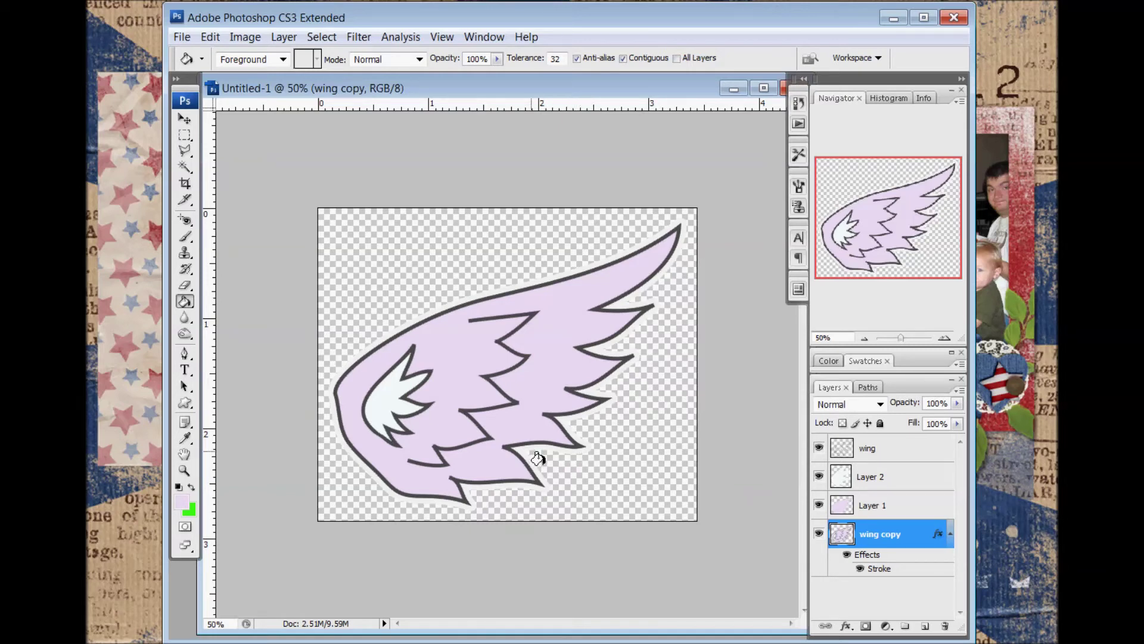
- Separate the stroke effect into its own layer and hide the wing copy layer
{"action": "right_click", "coordinate": [882, 569]}
{"action": "left_click", "coordinate": [907, 526]}
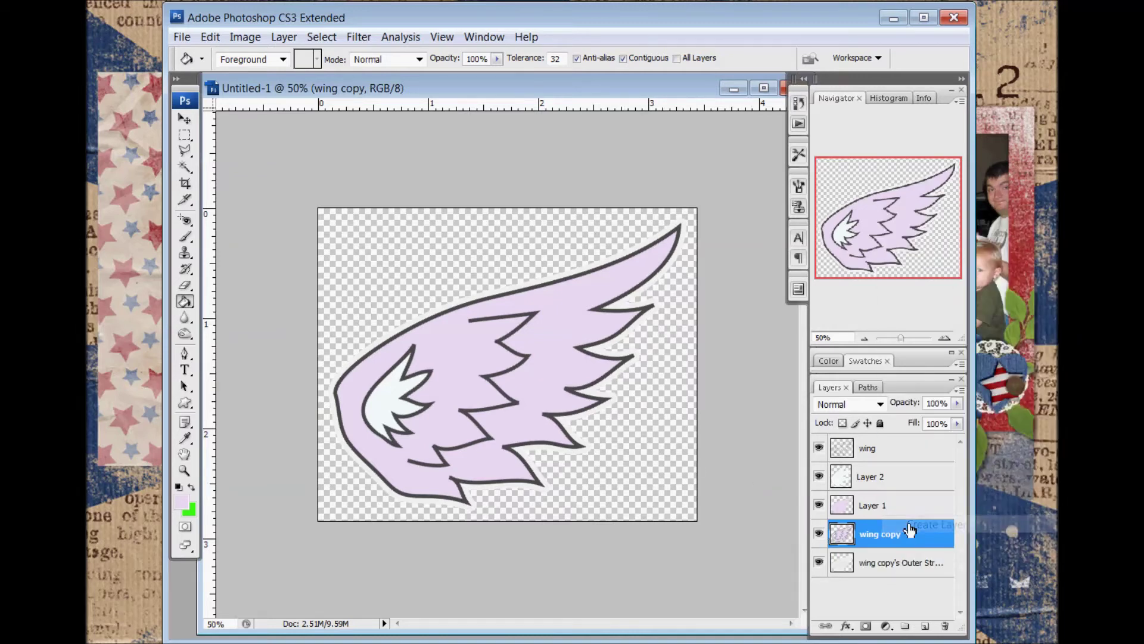
{"action": "left_click", "coordinate": [820, 534]}
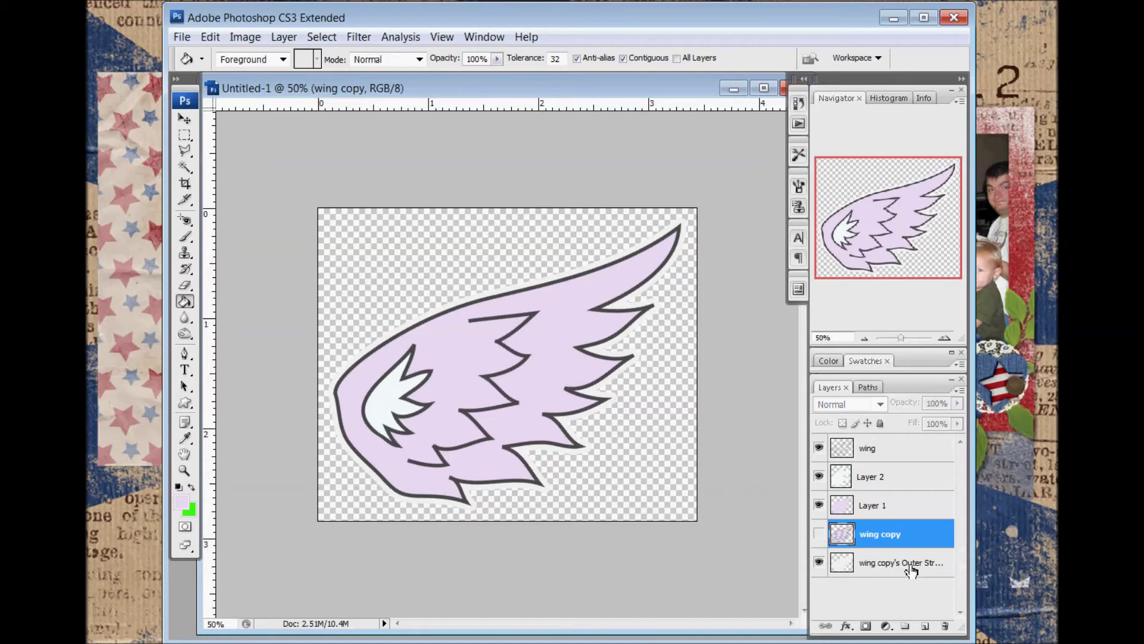
- Temporarily hide Layer 1, Layer 2 and the wing layer to examine the separated outer stroke layer
{"action": "left_click", "coordinate": [818, 505]}
{"action": "left_click", "coordinate": [819, 476]}
{"action": "left_click", "coordinate": [818, 447]}
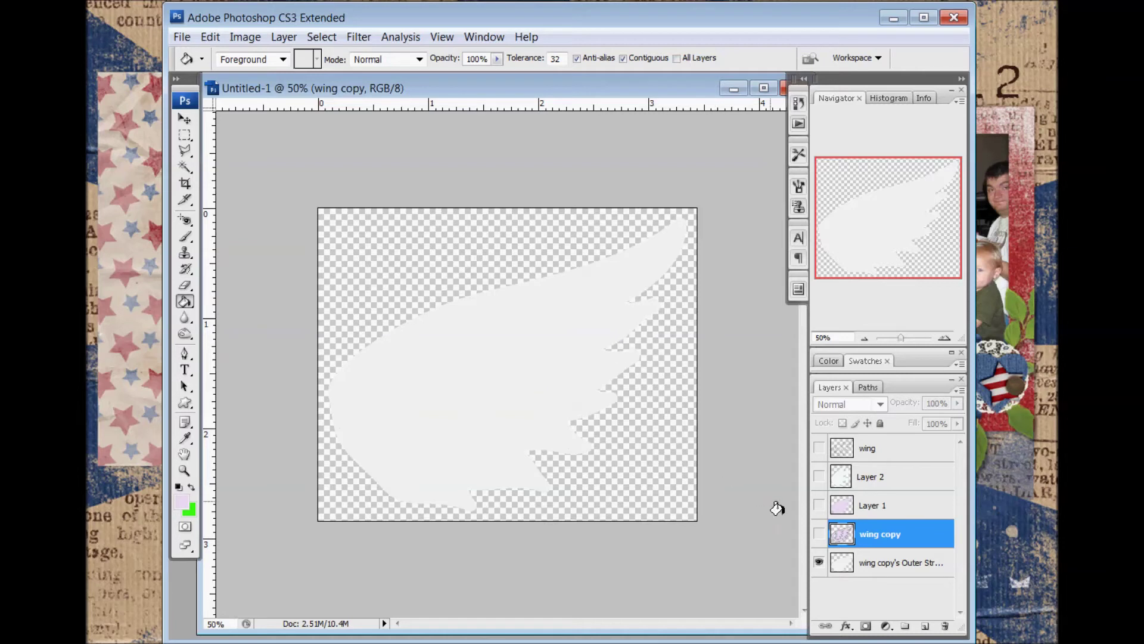
{"action": "left_click", "coordinate": [820, 505]}
{"action": "left_click", "coordinate": [819, 476]}
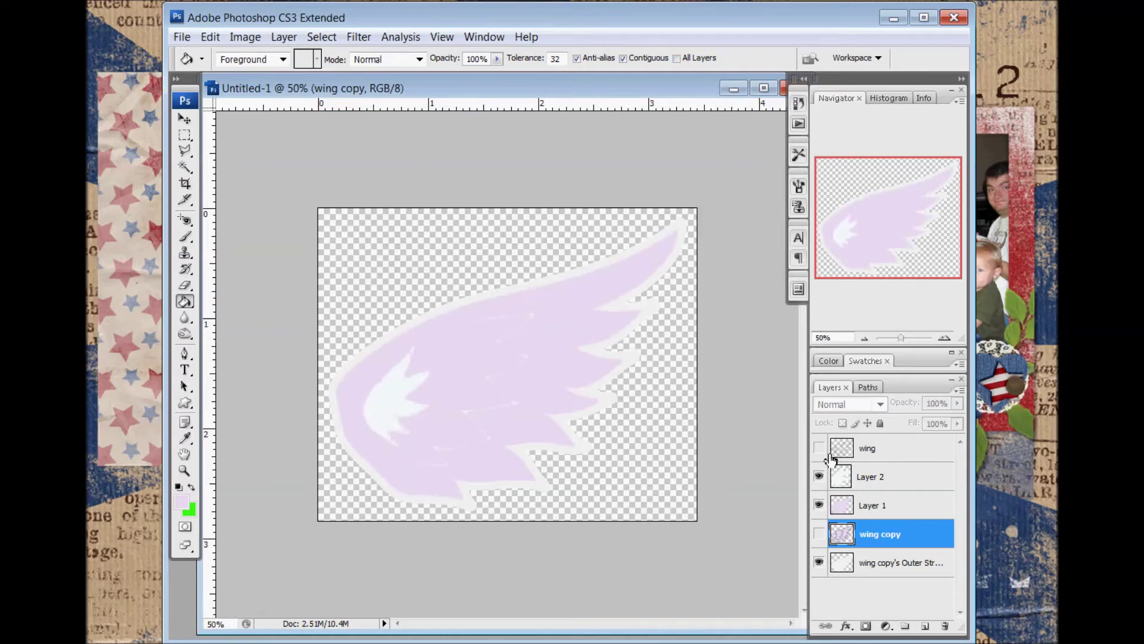
{"action": "left_click", "coordinate": [820, 448]}
- Add a Drop Shadow to the wing copy's outer stroke layer with the Linear Burn blend mode
{"action": "left_click", "coordinate": [884, 569]}
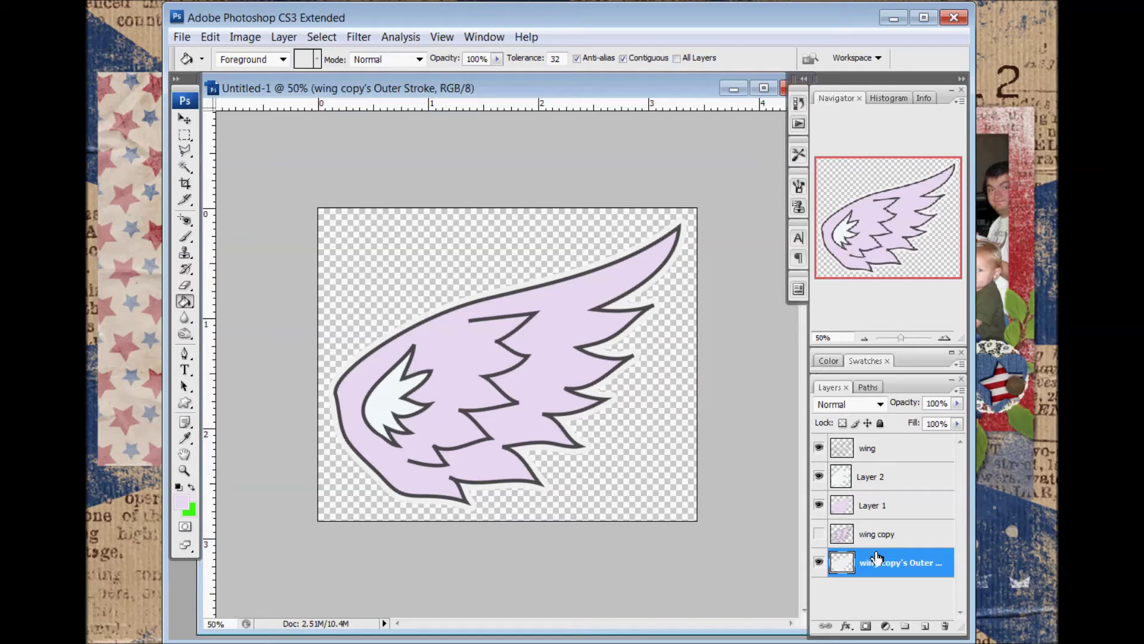
{"action": "right_click", "coordinate": [876, 559]}
{"action": "left_click", "coordinate": [918, 210]}
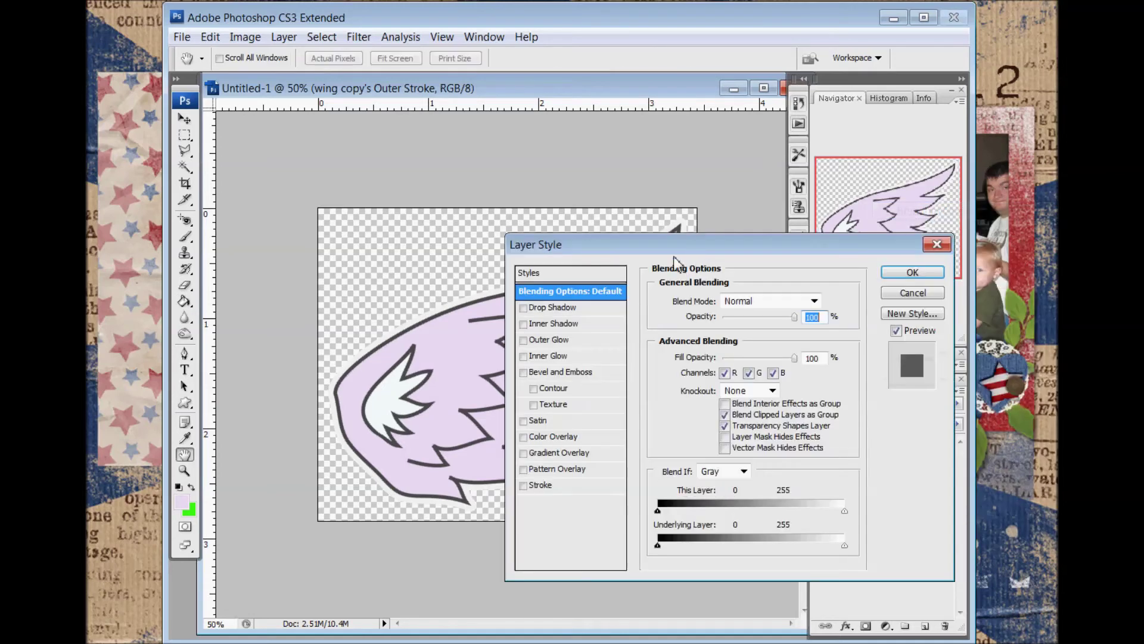
{"action": "left_click", "coordinate": [599, 307]}
{"action": "left_click", "coordinate": [709, 302]}
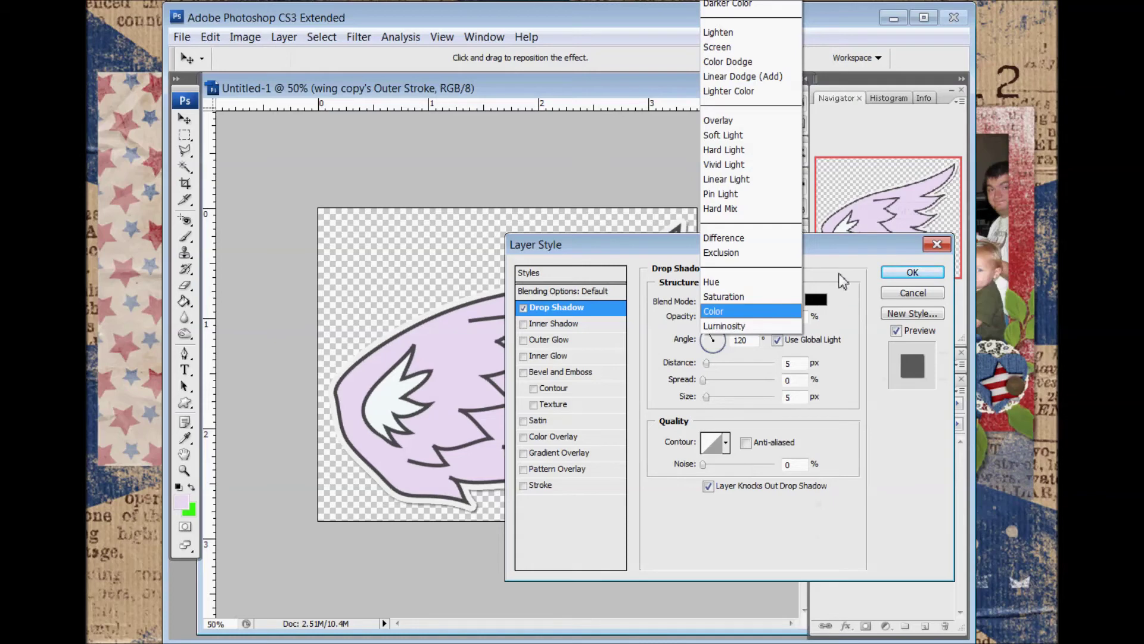
{"action": "key", "text": "Escape"}
{"action": "left_click", "coordinate": [786, 302]}
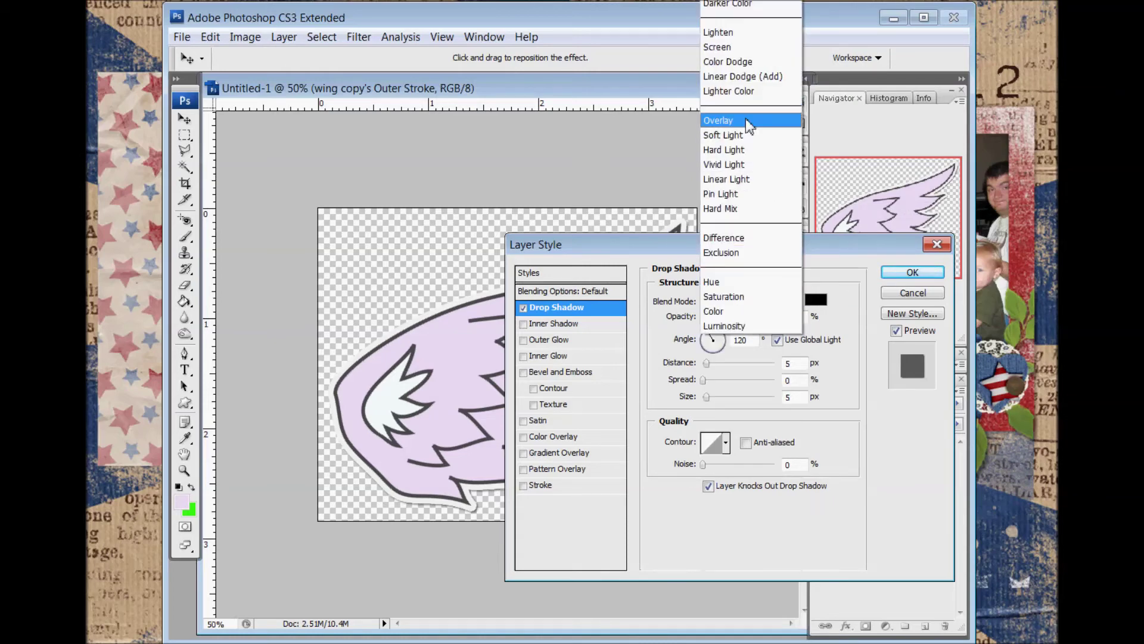
{"action": "left_click", "coordinate": [745, 4]}
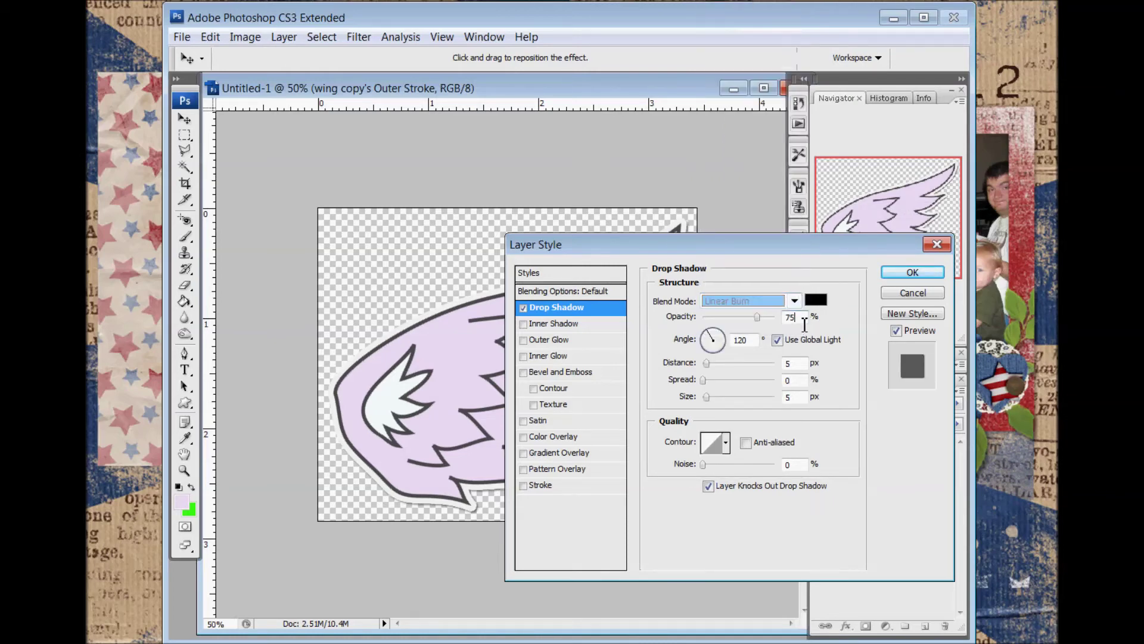
- Set the drop shadow to 60% opacity, -45° angle, 18 px distance, 3% spread and 24 px size, and apply it
{"action": "type", "text": "60"}
{"action": "key", "text": "Tab"}
{"action": "type", "text": "-45"}
{"action": "key", "text": "Tab"}
{"action": "key", "text": "Tab"}
{"action": "type", "text": "18"}
{"action": "key", "text": "Tab"}
{"action": "type", "text": "3"}
{"action": "key", "text": "Tab"}
{"action": "type", "text": "24"}
{"action": "left_click", "coordinate": [912, 273]}
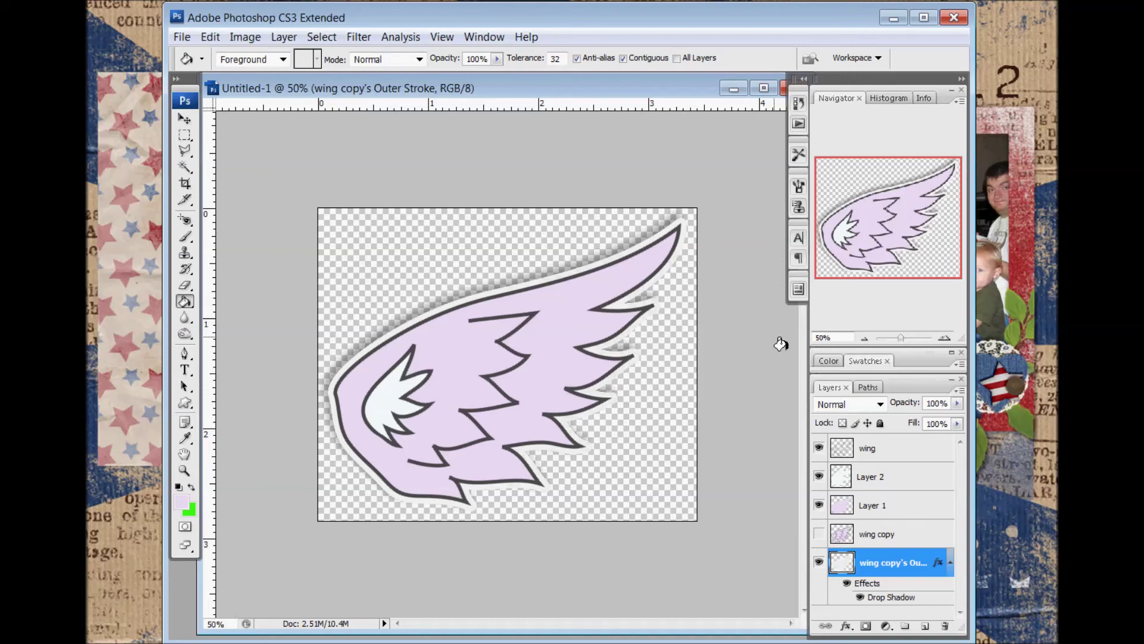
- Add an Inner Shadow to the outer stroke layer with global light turned off and a -90° angle
{"action": "double_click", "coordinate": [892, 597]}
{"action": "left_click", "coordinate": [581, 327]}
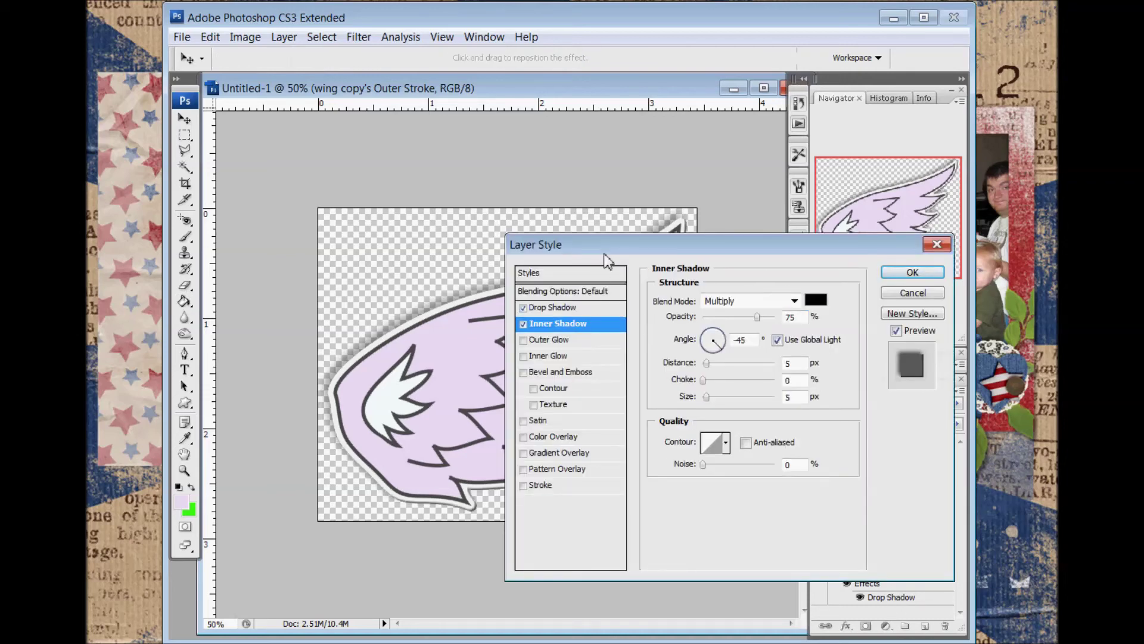
{"action": "left_click_drag", "start_coordinate": [611, 244], "coordinate": [646, 225]}
{"action": "left_click", "coordinate": [813, 320]}
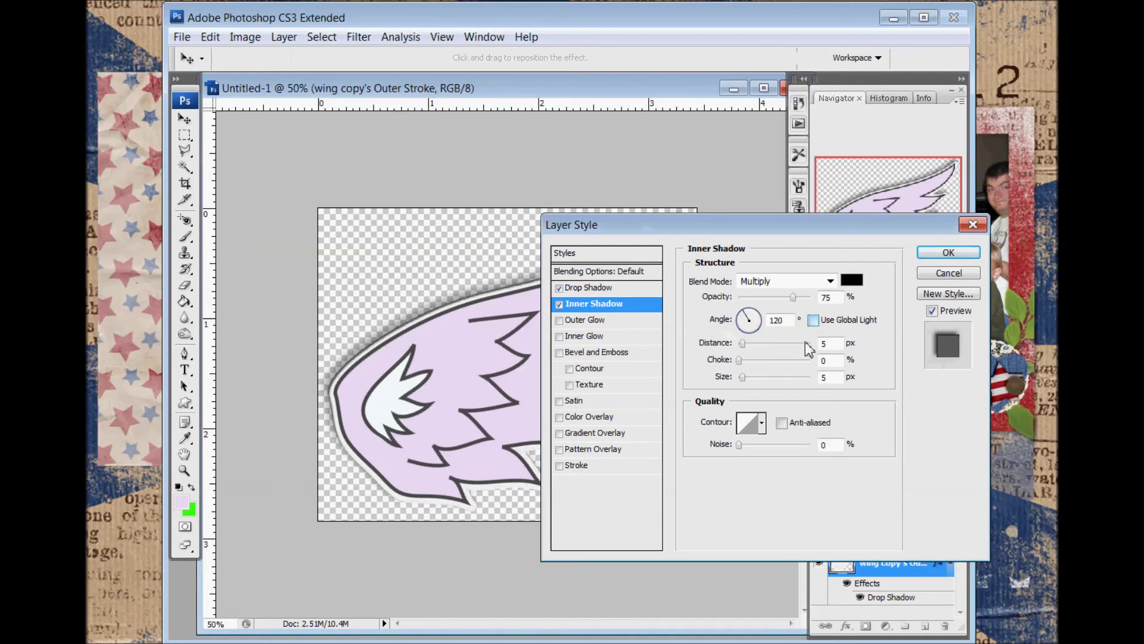
{"action": "left_click", "coordinate": [746, 320]}
{"action": "type", "text": "-90"}
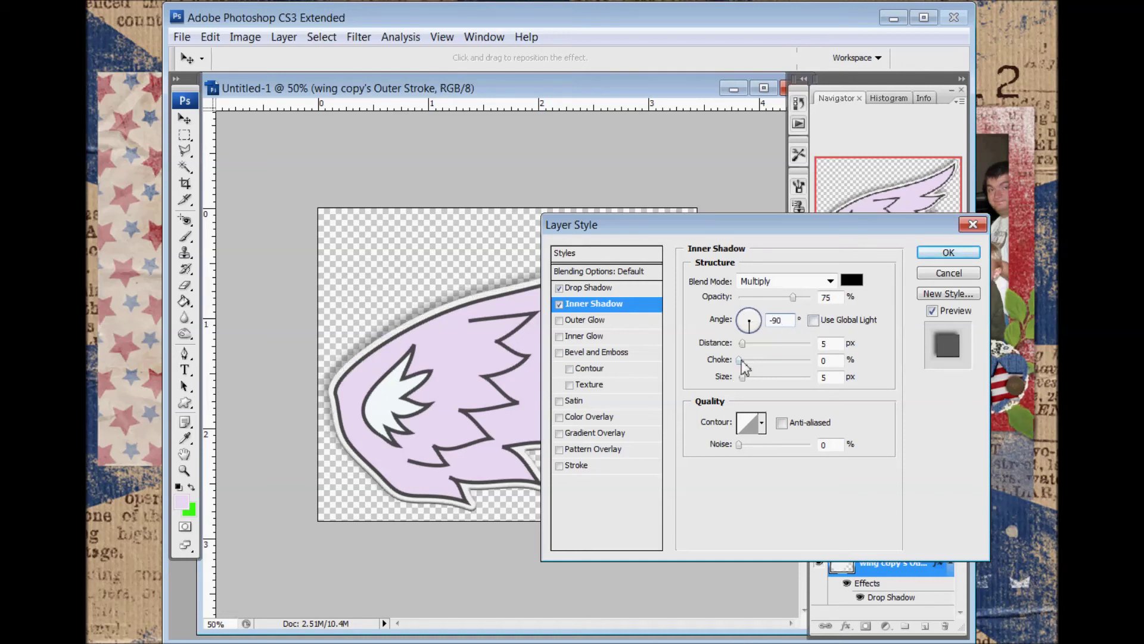
- Set the inner shadow to 0 px distance, 16 px size and 43% opacity, and apply it
{"action": "left_click_drag", "start_coordinate": [743, 344], "coordinate": [738, 344]}
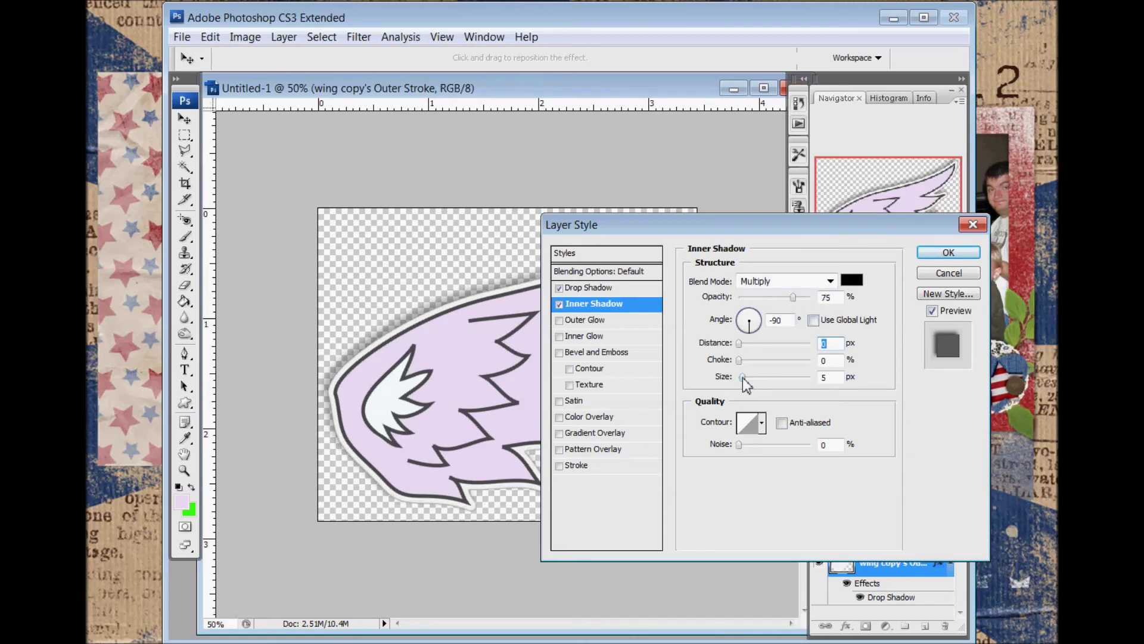
{"action": "left_click_drag", "start_coordinate": [743, 378], "coordinate": [749, 377]}
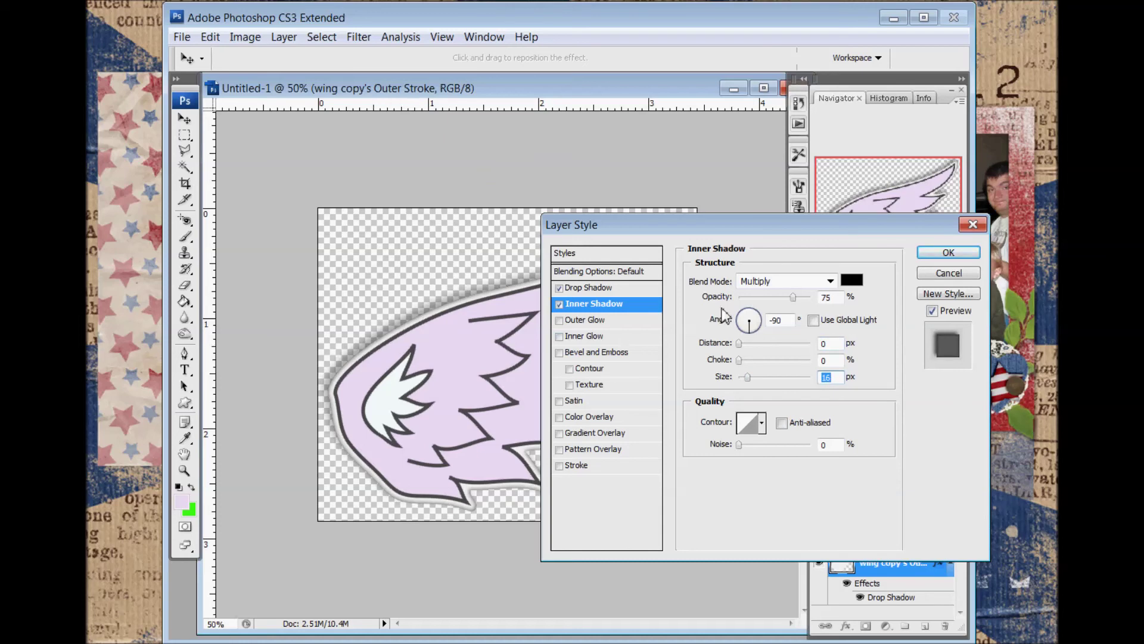
{"action": "left_click_drag", "start_coordinate": [786, 298], "coordinate": [773, 298]}
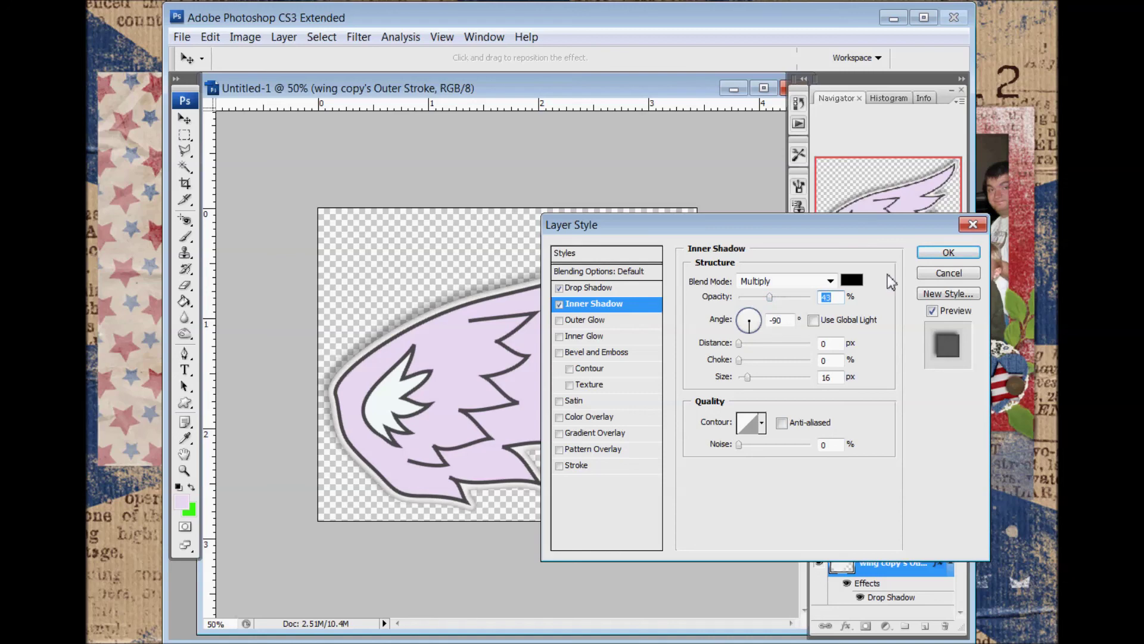
{"action": "left_click", "coordinate": [945, 253]}
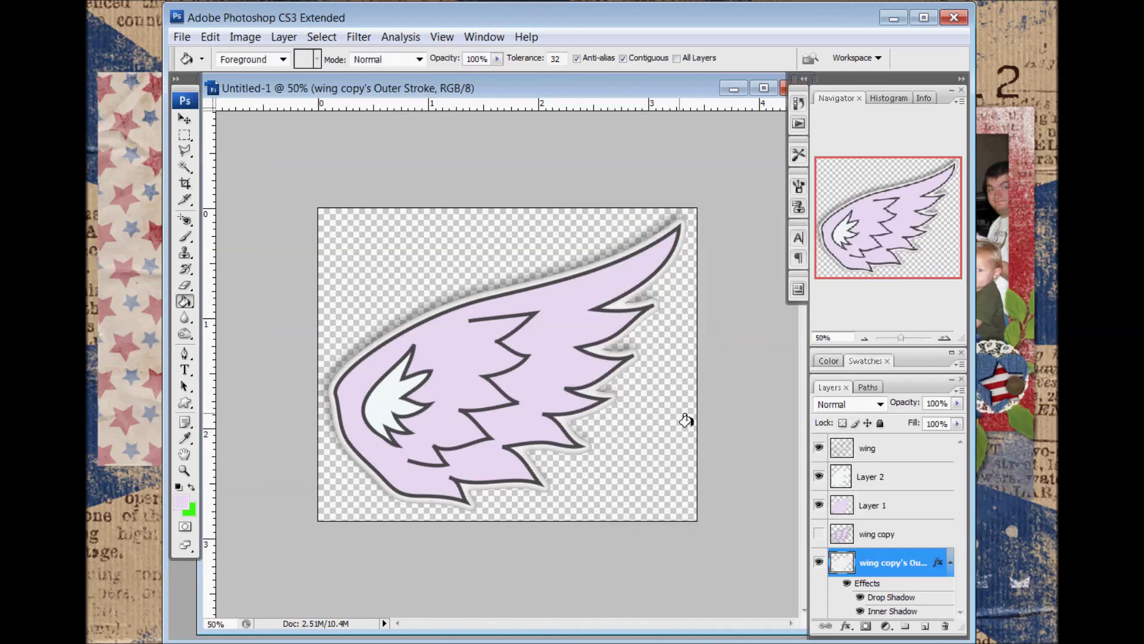